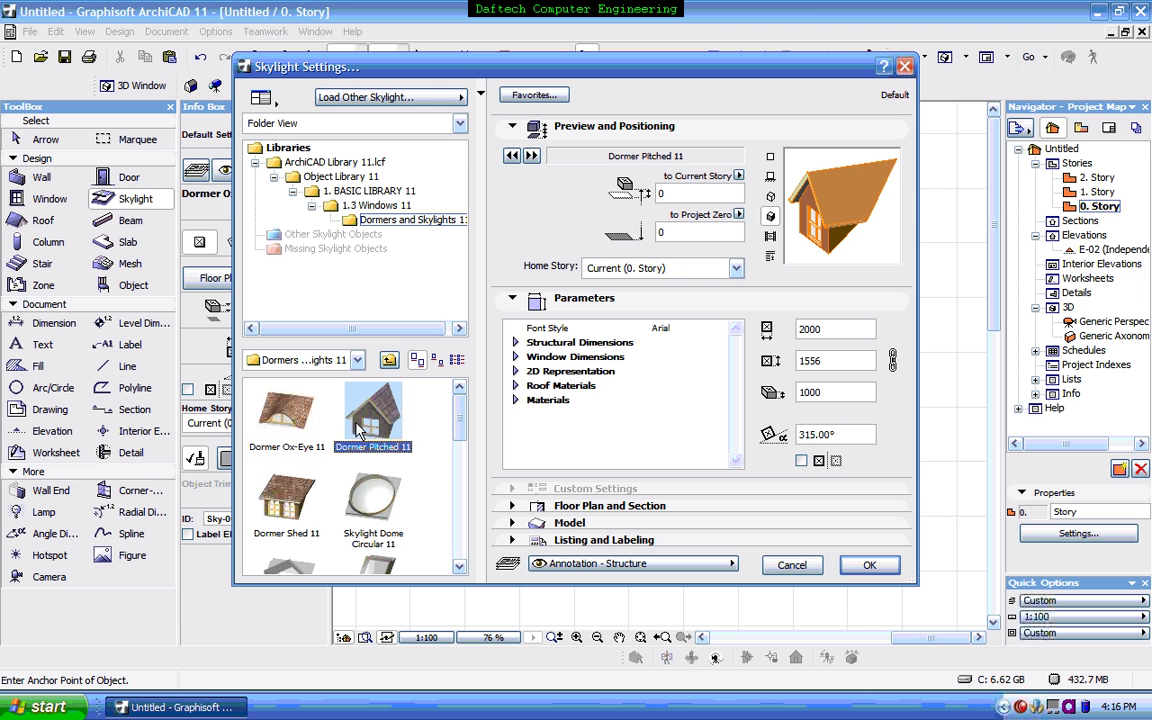
Browse the dormer and skylight library, including the Shed and Pitched types, and select Dormer Ox-Eye 11 as the skylight type
left_click(285, 423)
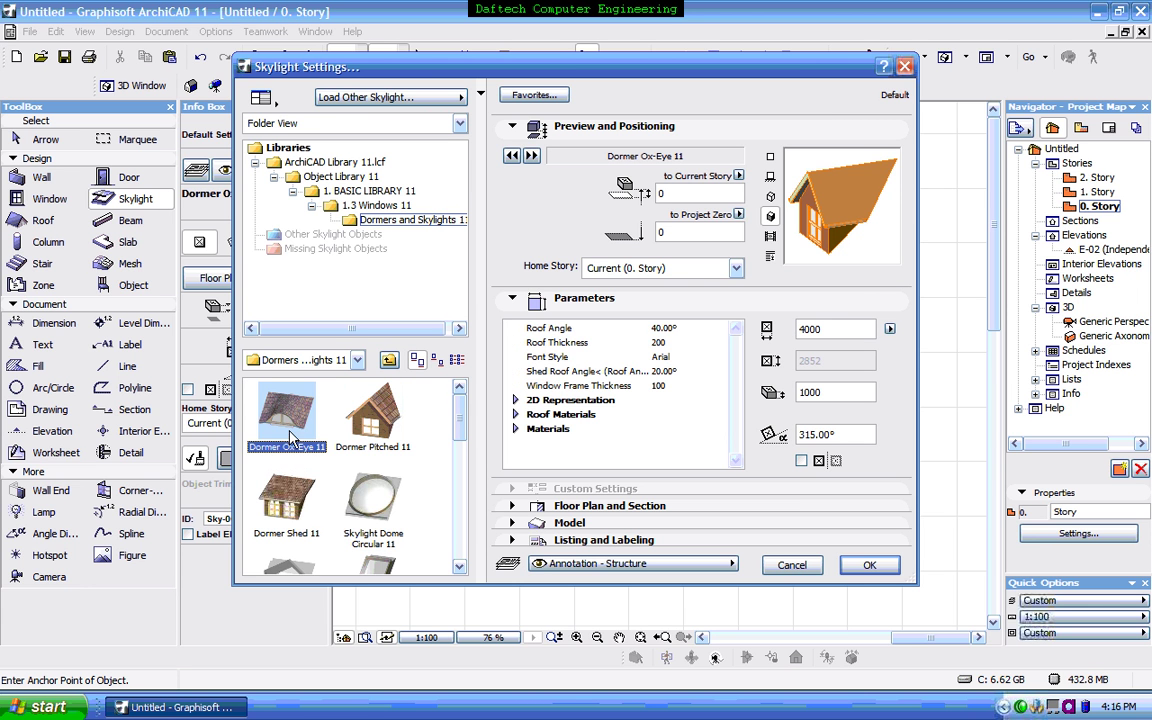
left_click(292, 493)
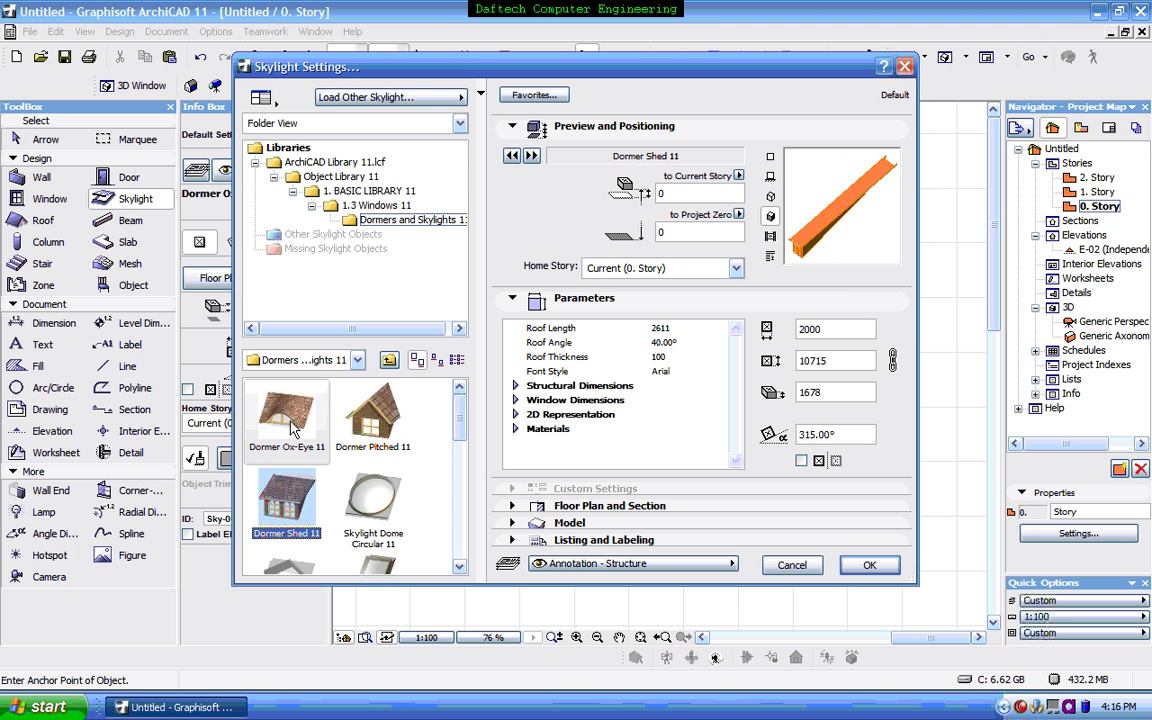
left_click(368, 423)
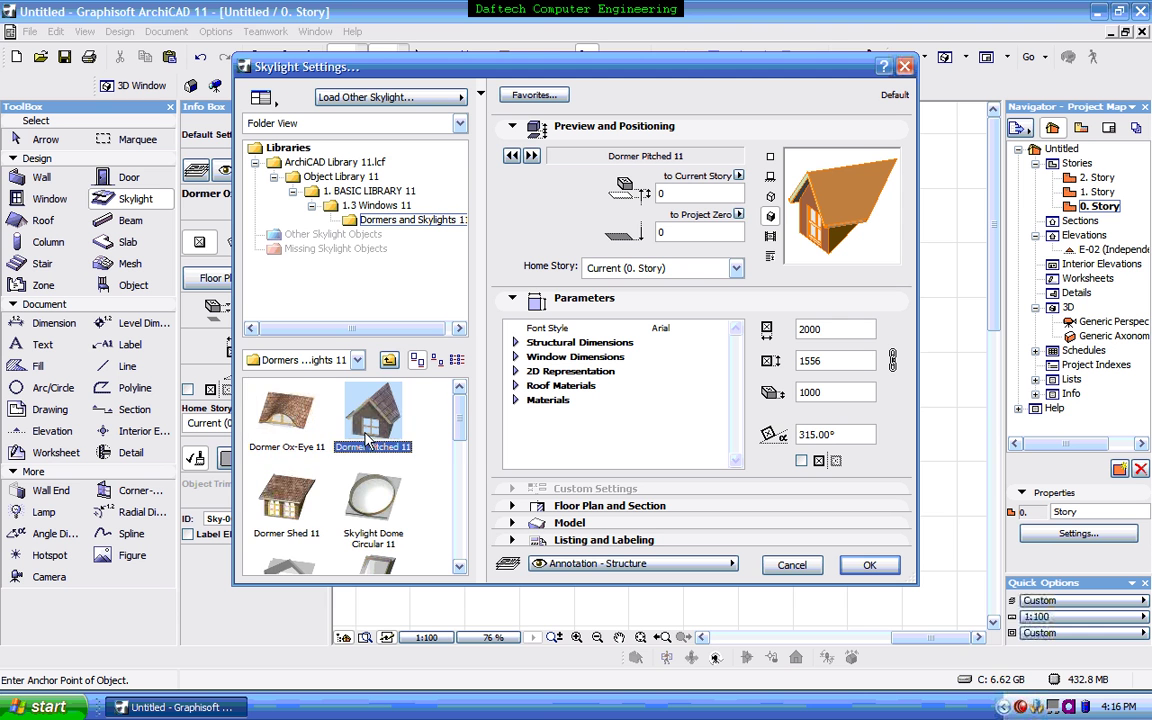
scroll(371, 436, "down", 5)
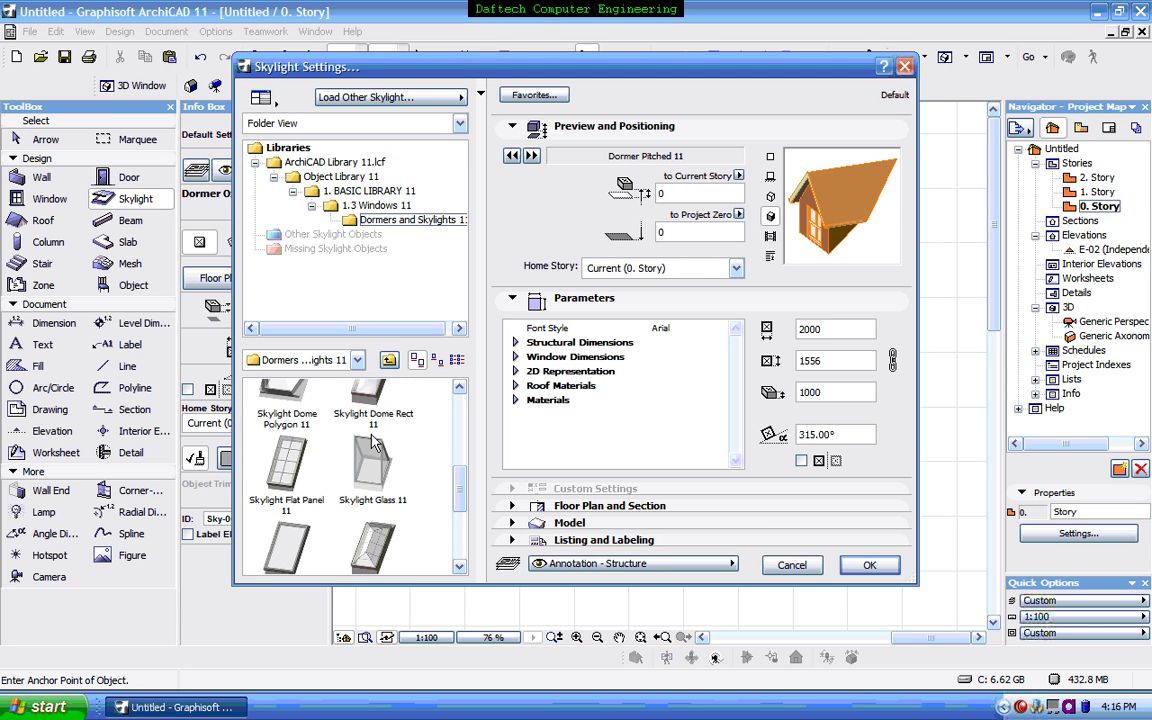
scroll(380, 436, "up", 2)
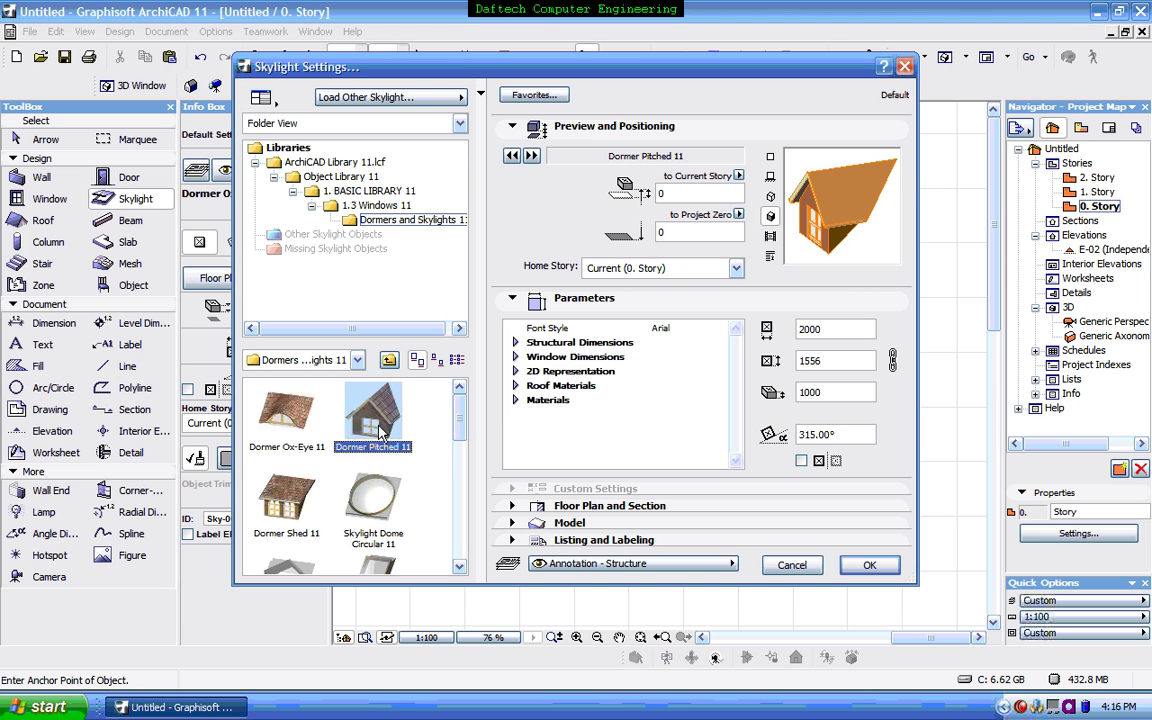
left_click(290, 405)
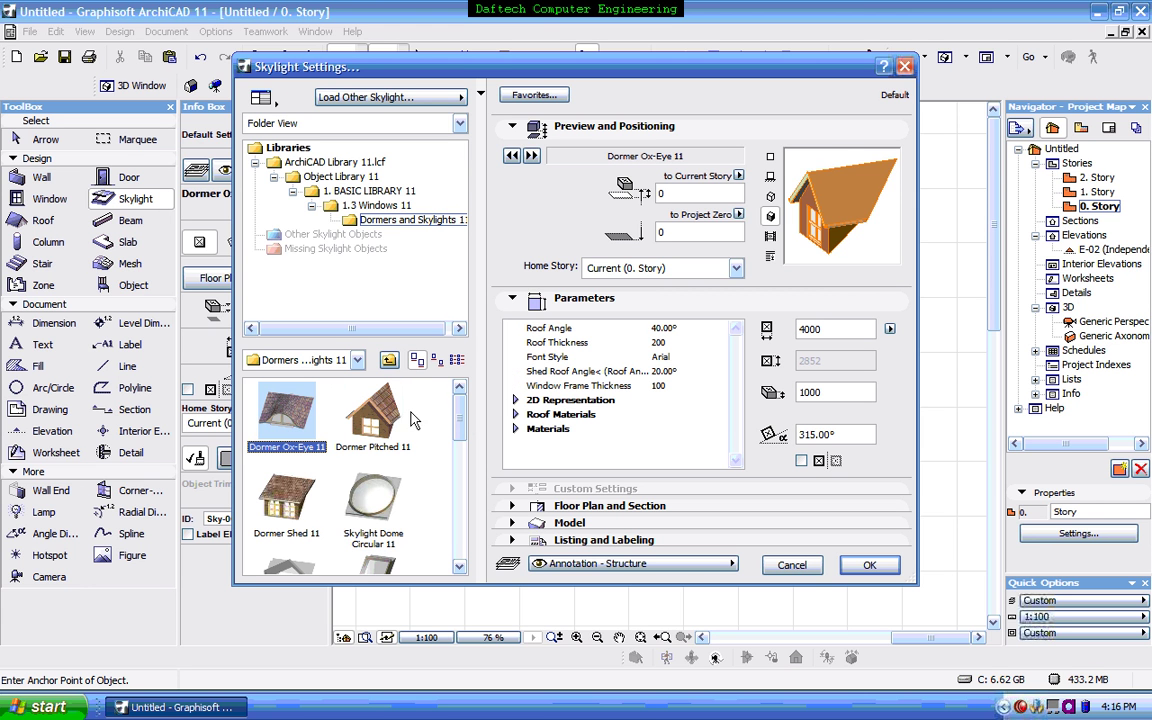
Examine the Ox-Eye dormer's materials and roof materials parameters
left_click(514, 429)
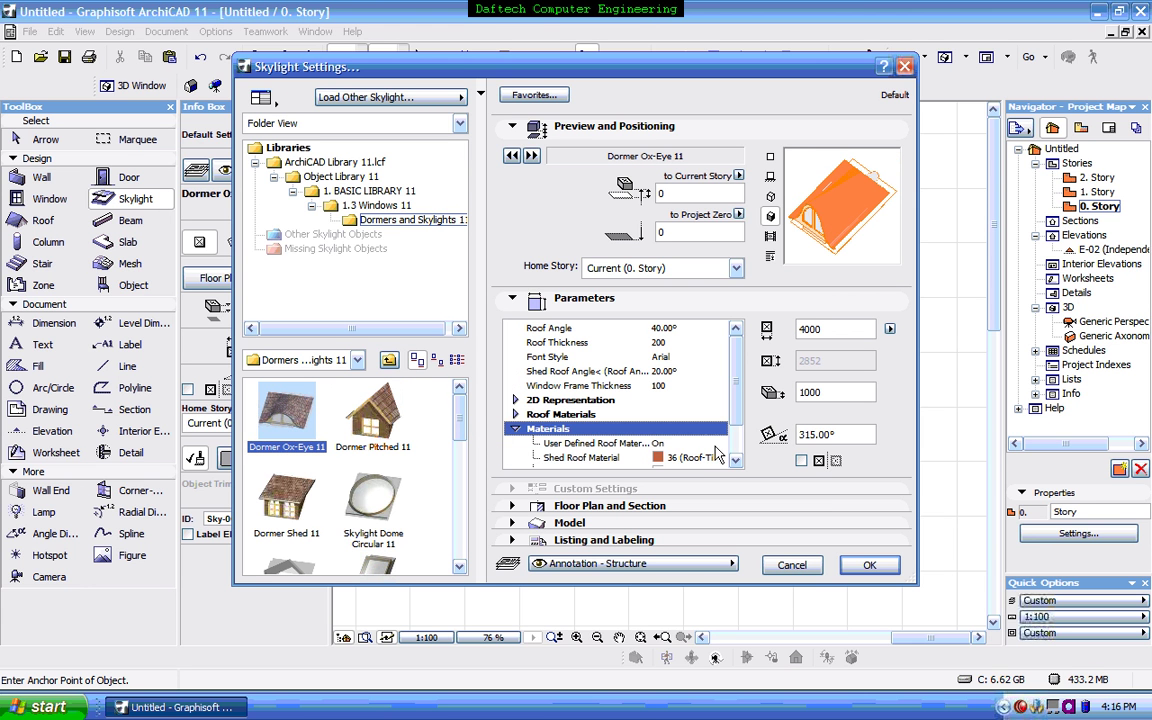
scroll(741, 455, "down", 1)
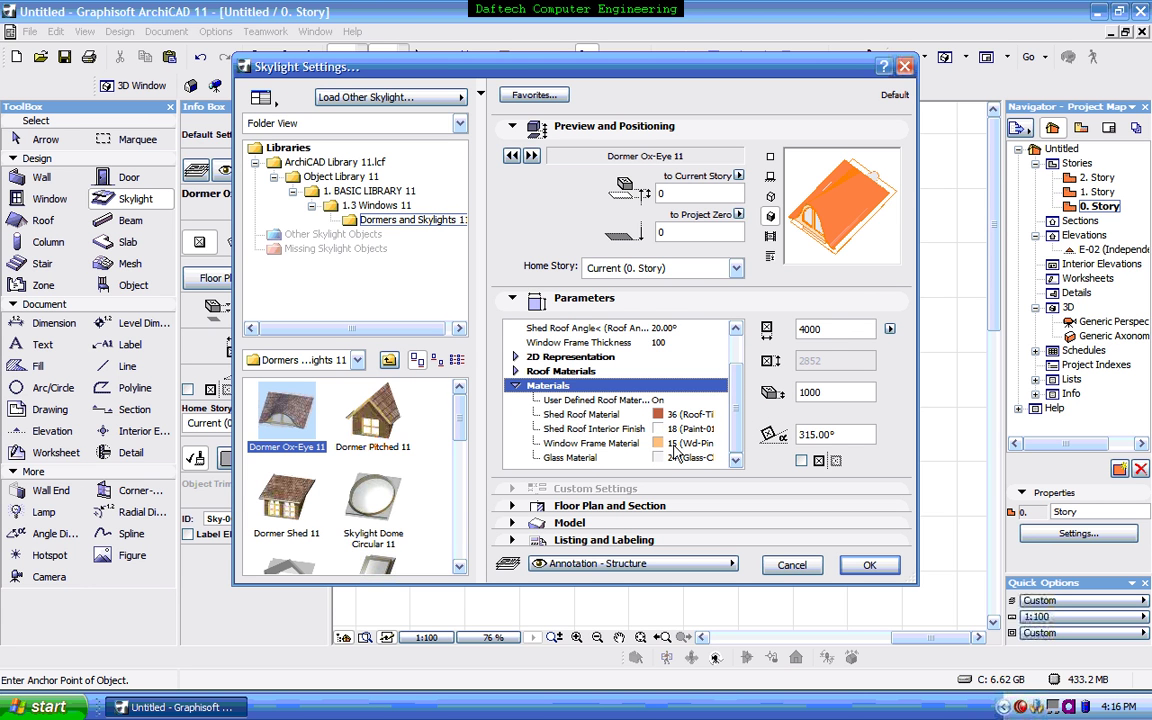
scroll(527, 362, "up", 1)
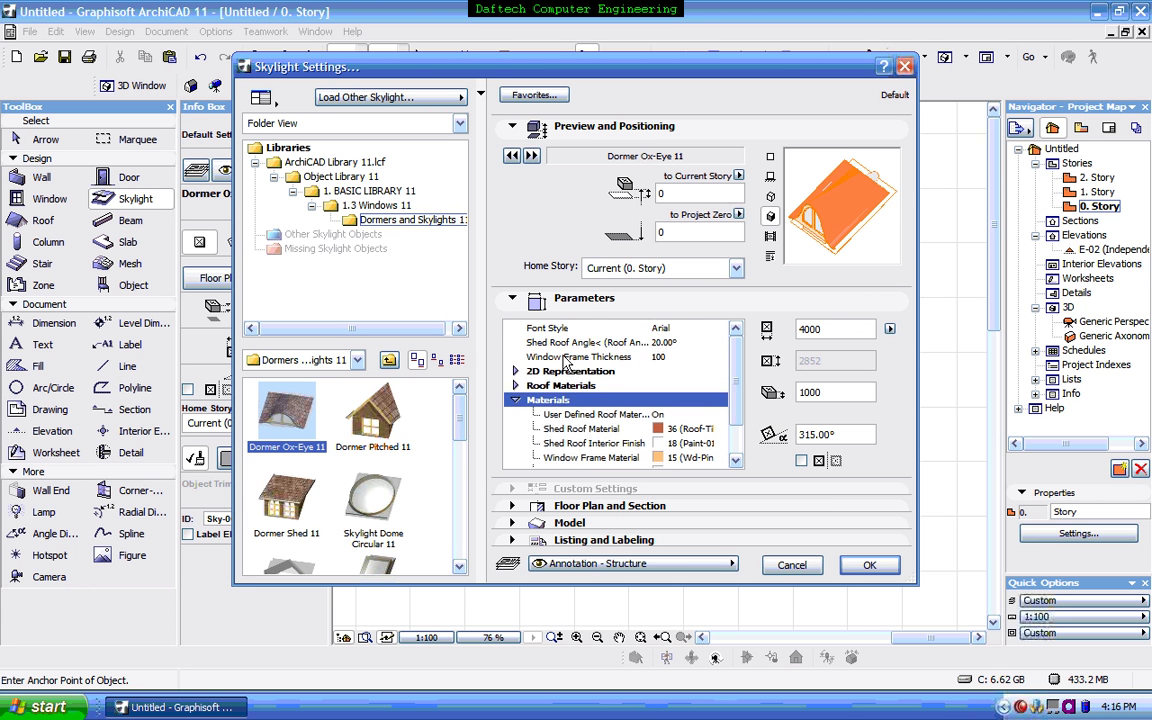
left_click(548, 414)
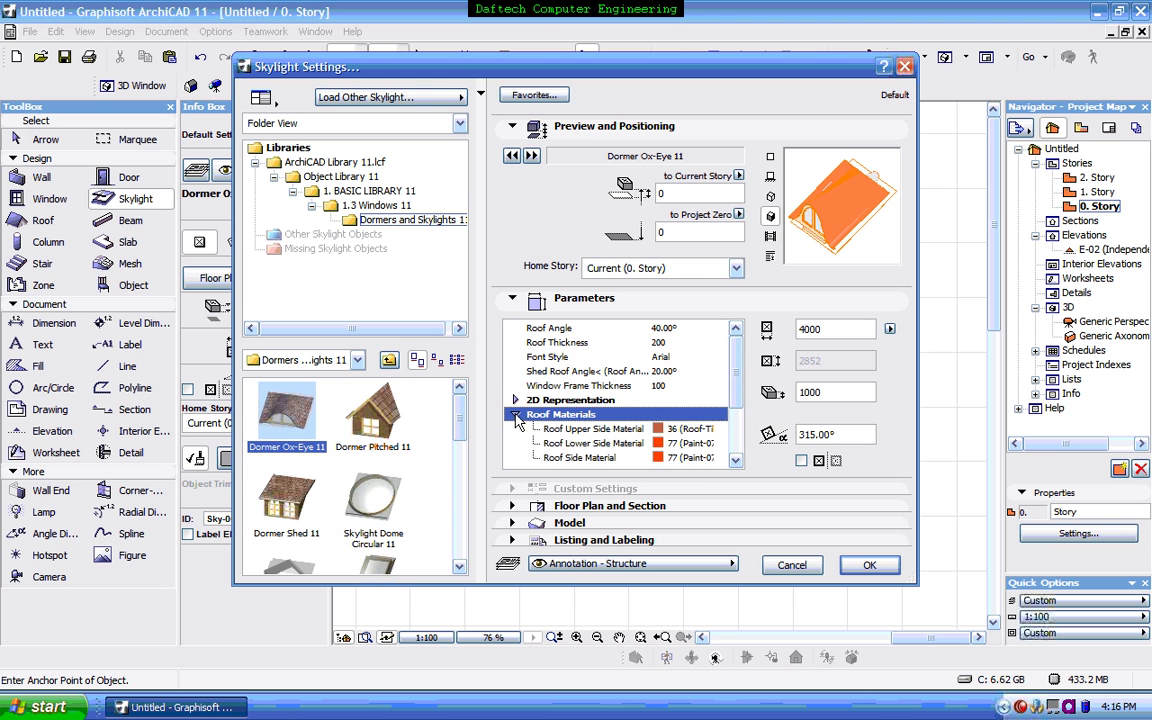
scroll(622, 430, "down", 1)
scroll(622, 430, "down", 1)
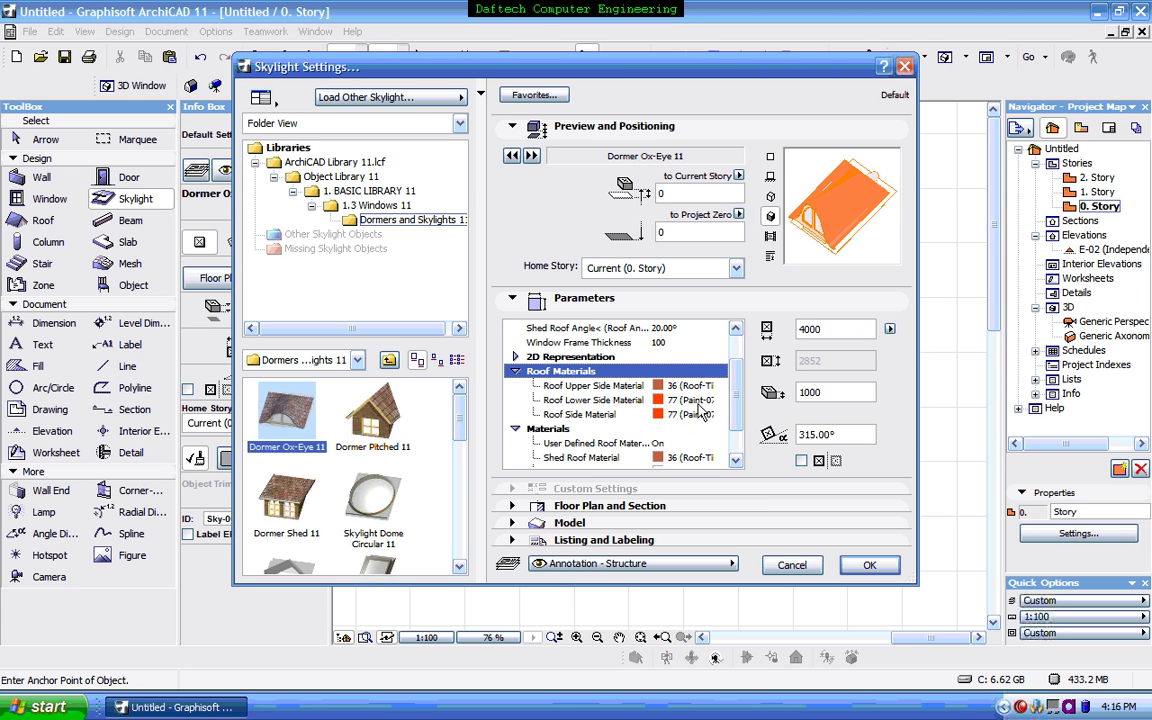
scroll(563, 386, "up", 3)
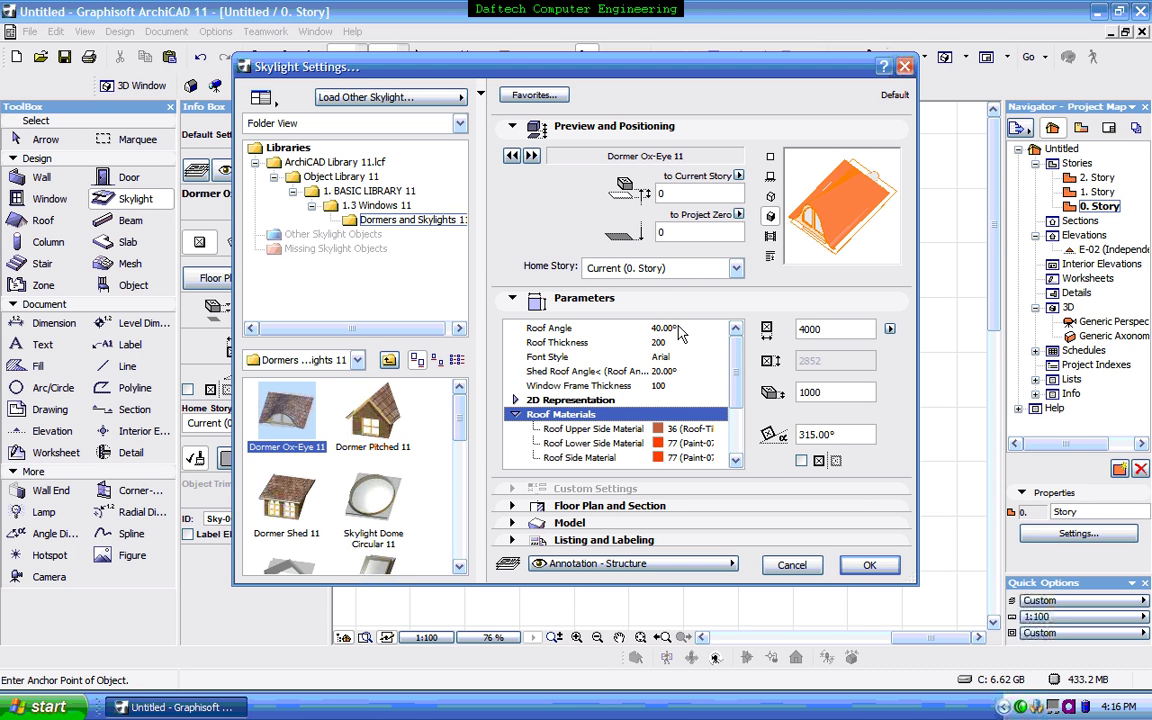
Set the dormer's roof angle to 45°, review its floor plan and model options, and accept the skylight settings
left_click(670, 331)
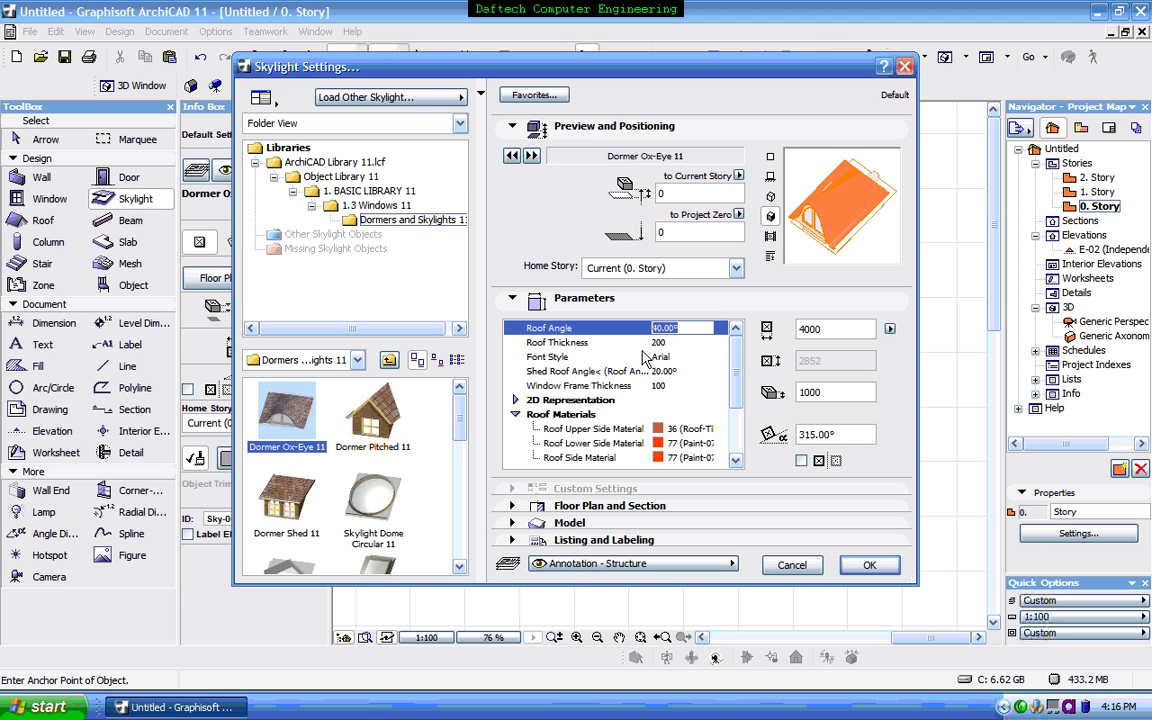
type("45")
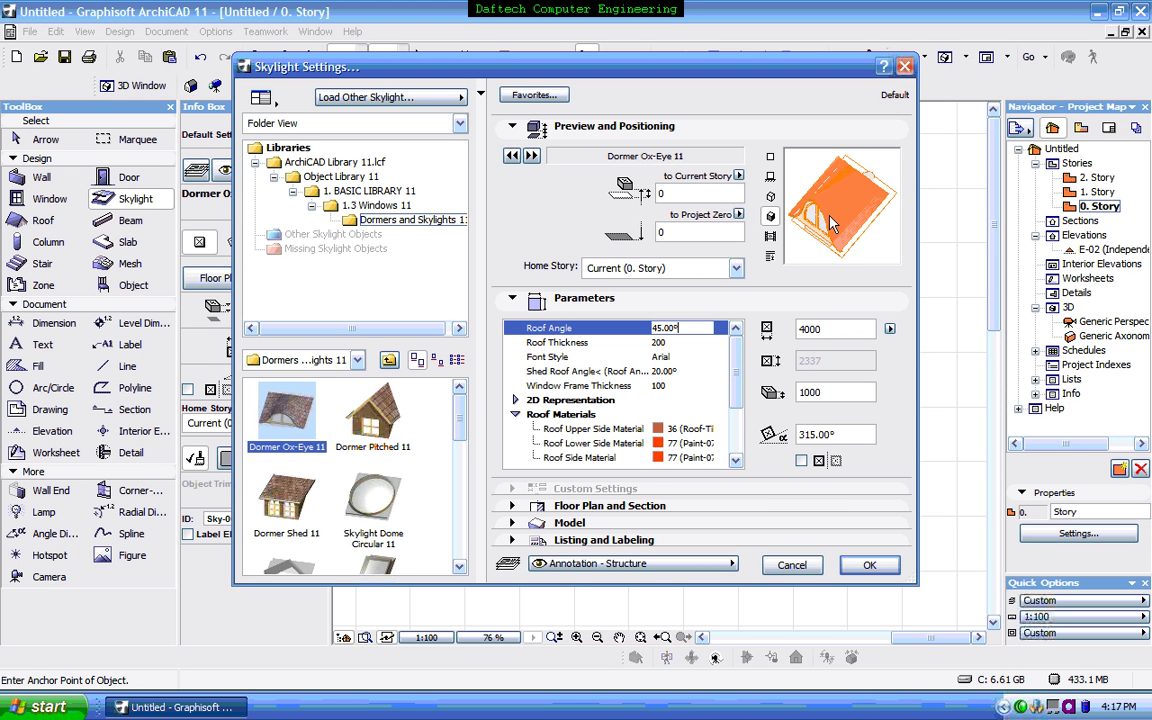
left_click(698, 508)
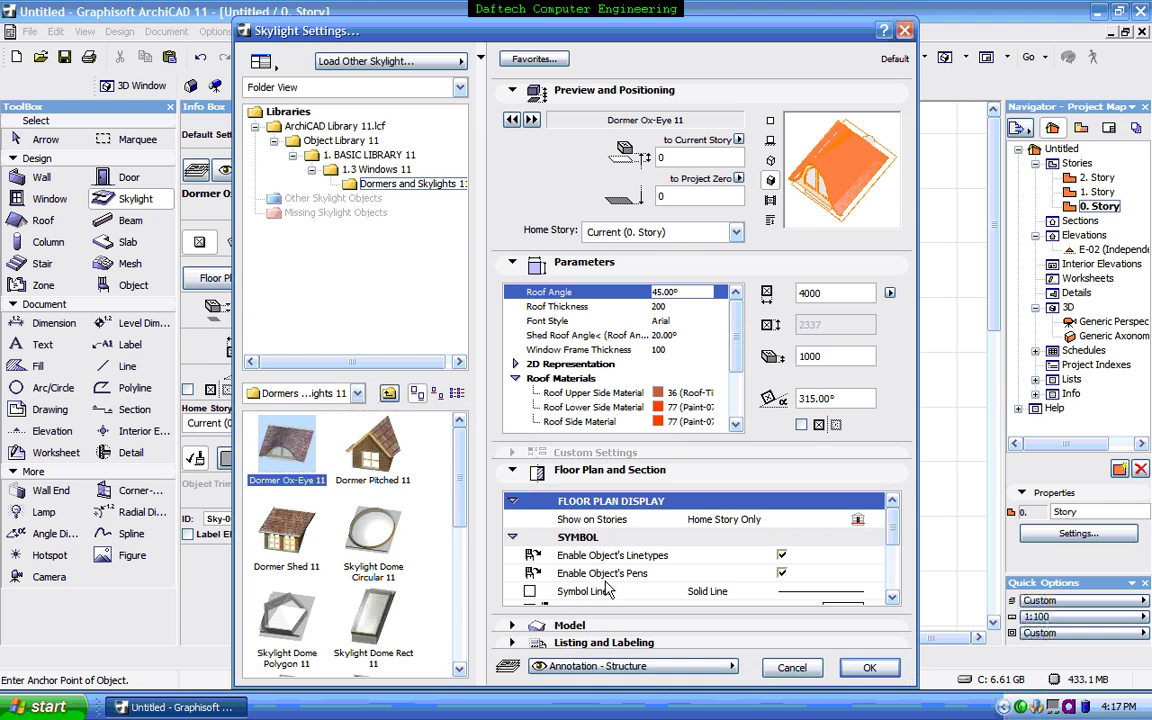
left_click(580, 627)
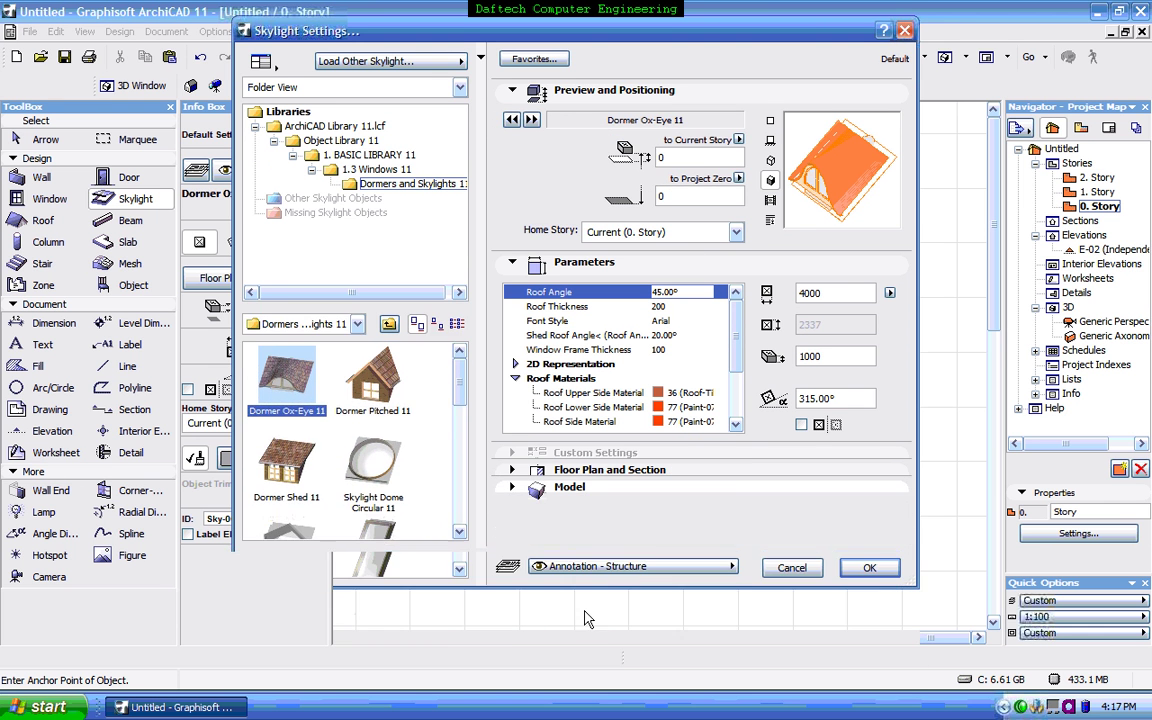
left_click(652, 517)
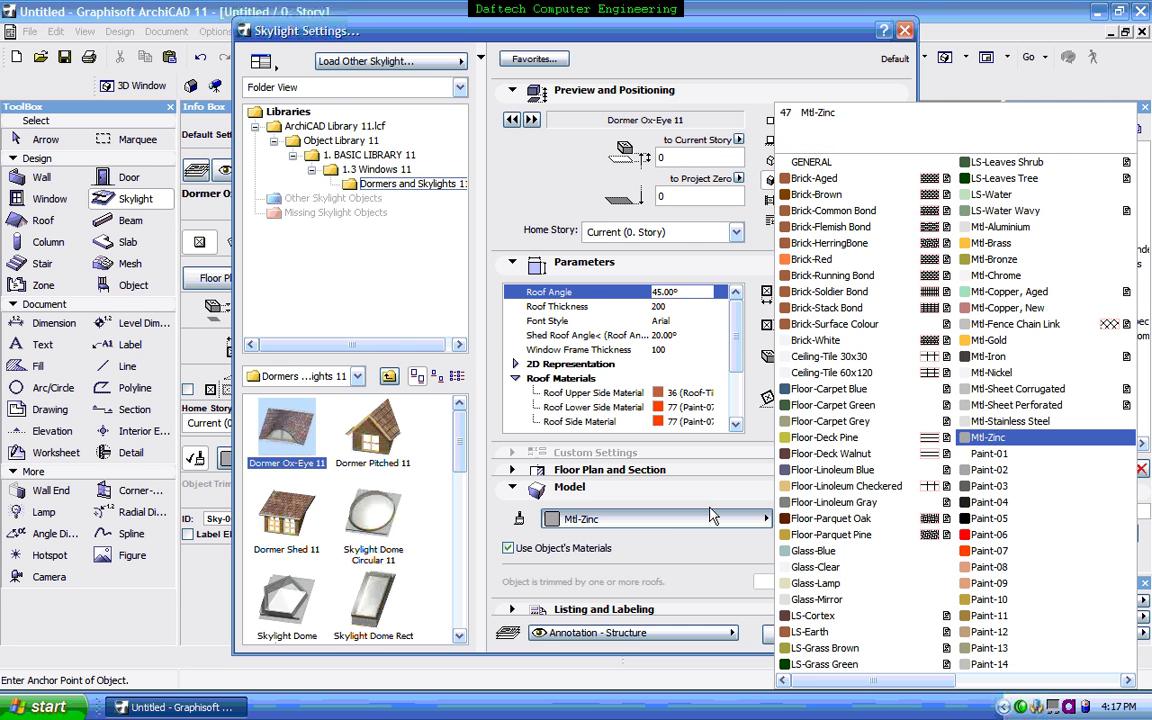
left_click(700, 546)
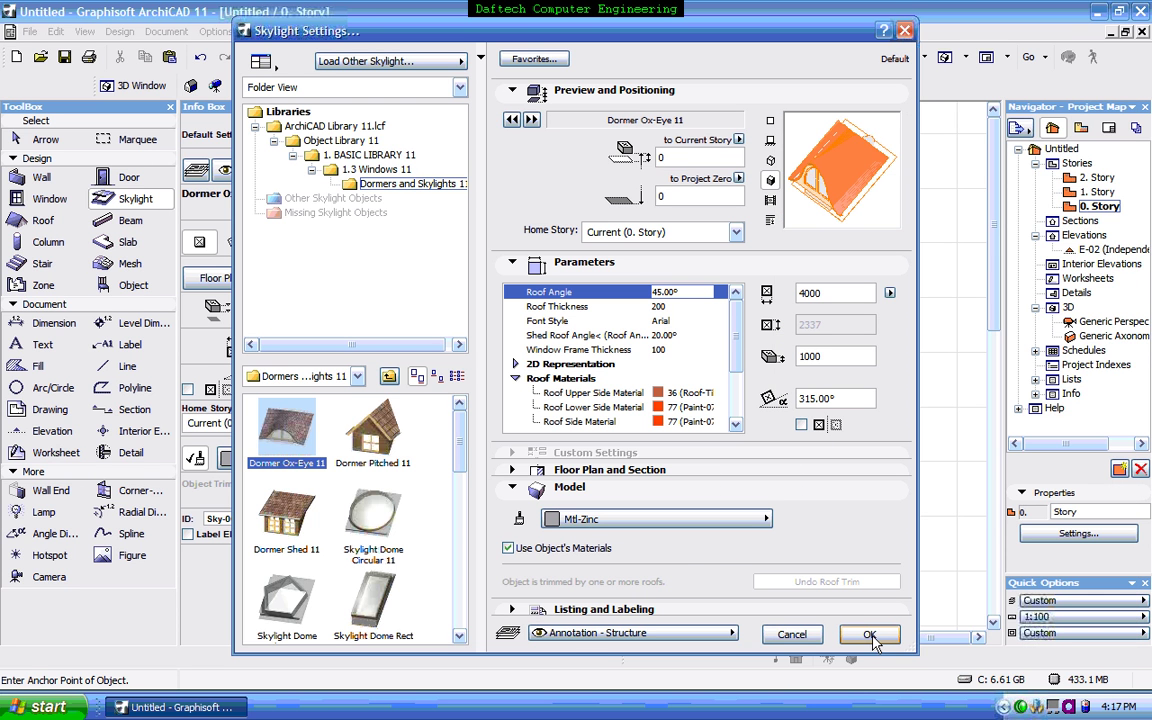
left_click(870, 635)
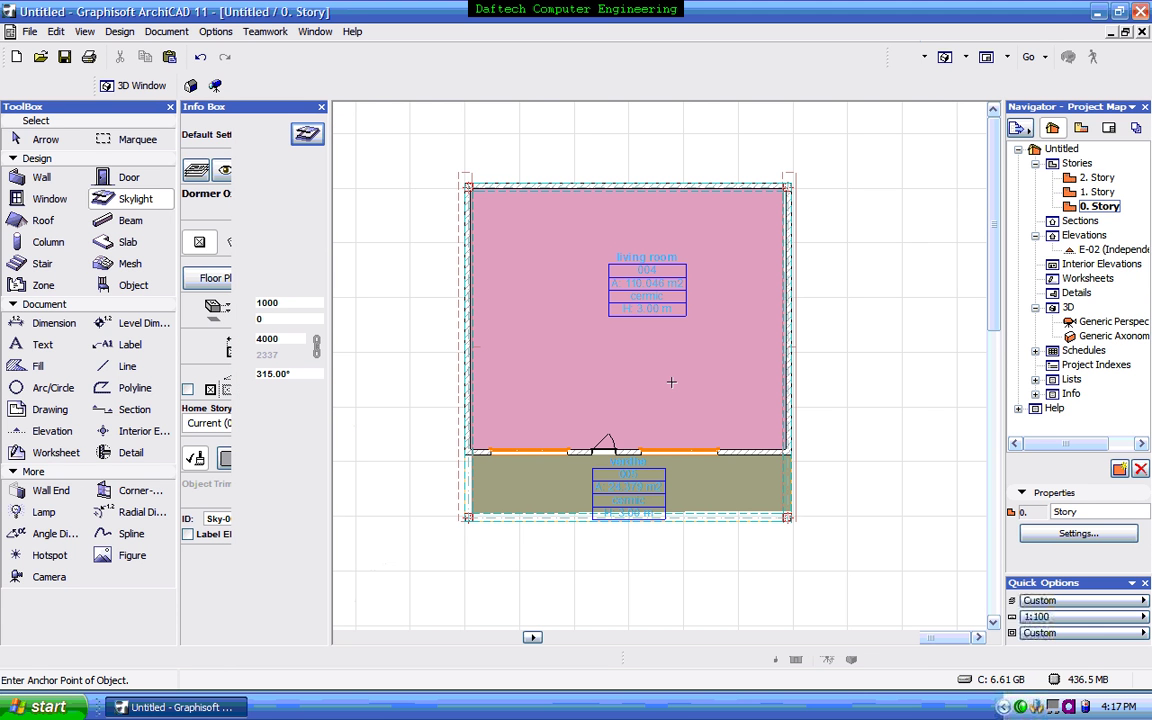
Switch to the 1. Story floor plan and place an Ox-Eye dormer at 315° on the left roof slope, overlapping the existing dormer
double_click(1095, 191)
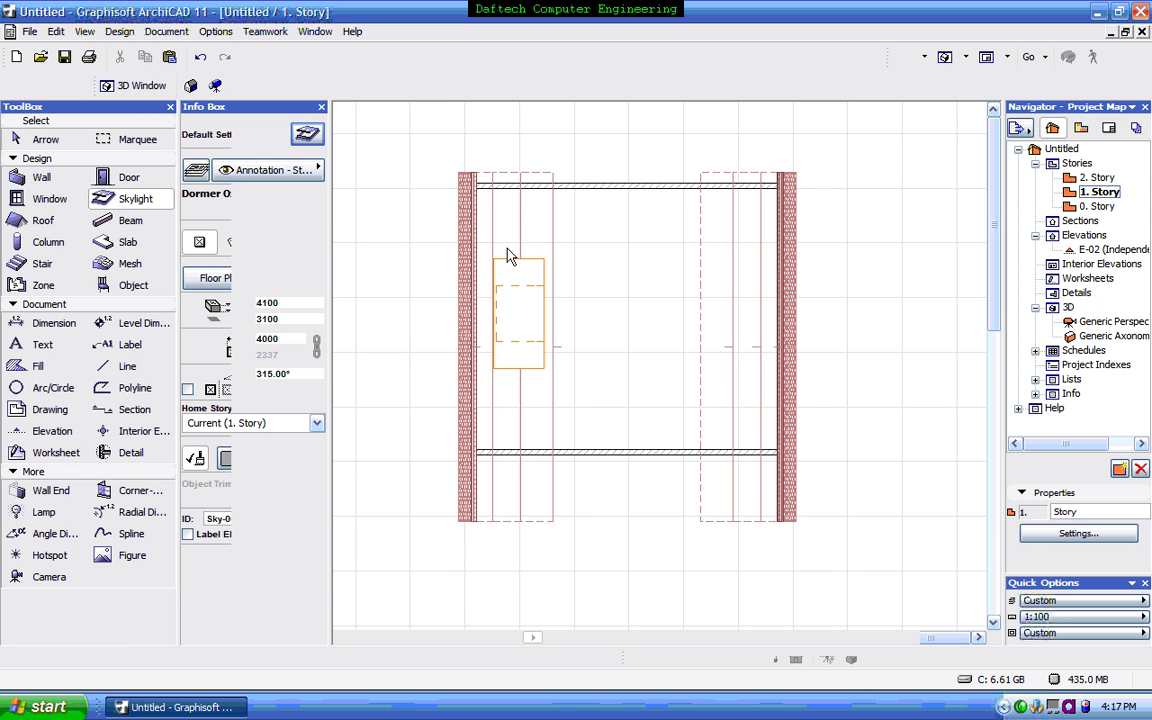
left_click(509, 256)
left_click(719, 288)
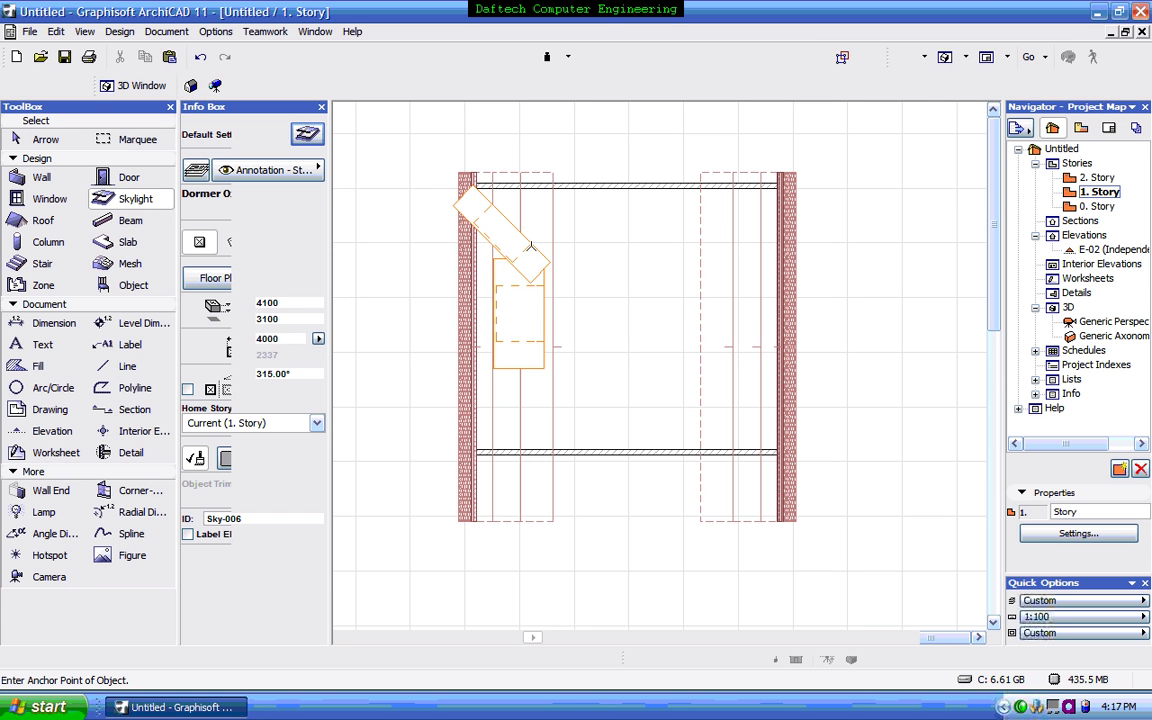
Delete the diagonally rotated dormer from the left roof slope, keeping the original upright one
left_click(45, 139)
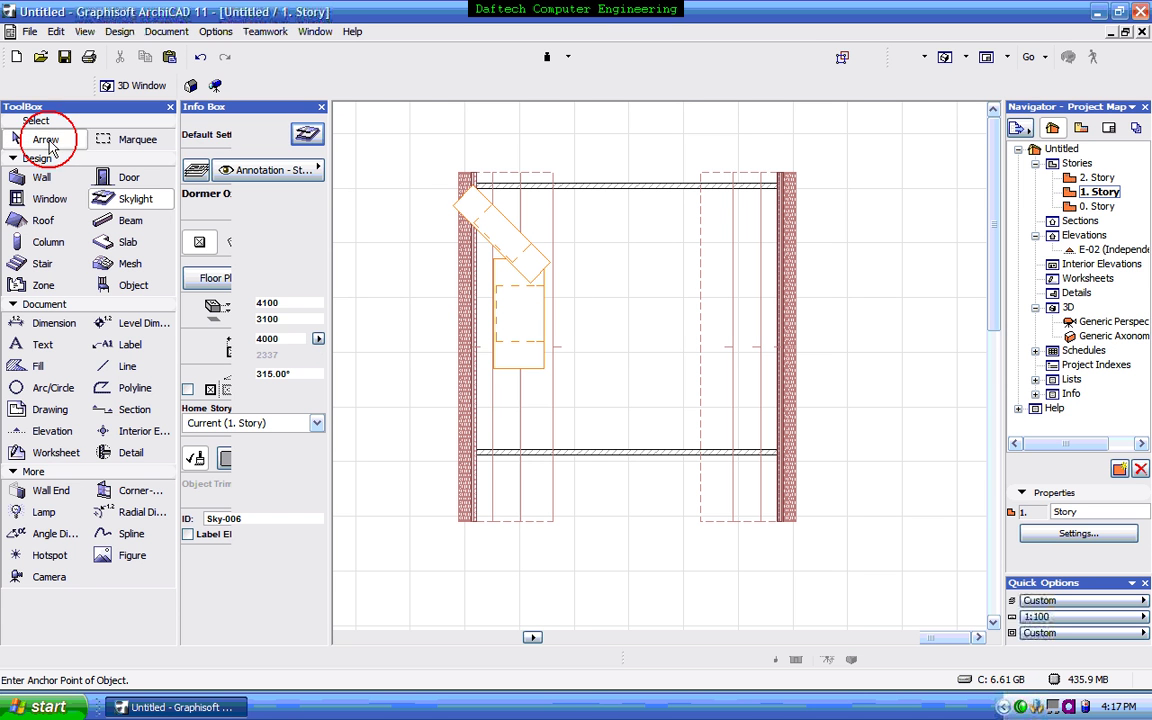
left_click(452, 211)
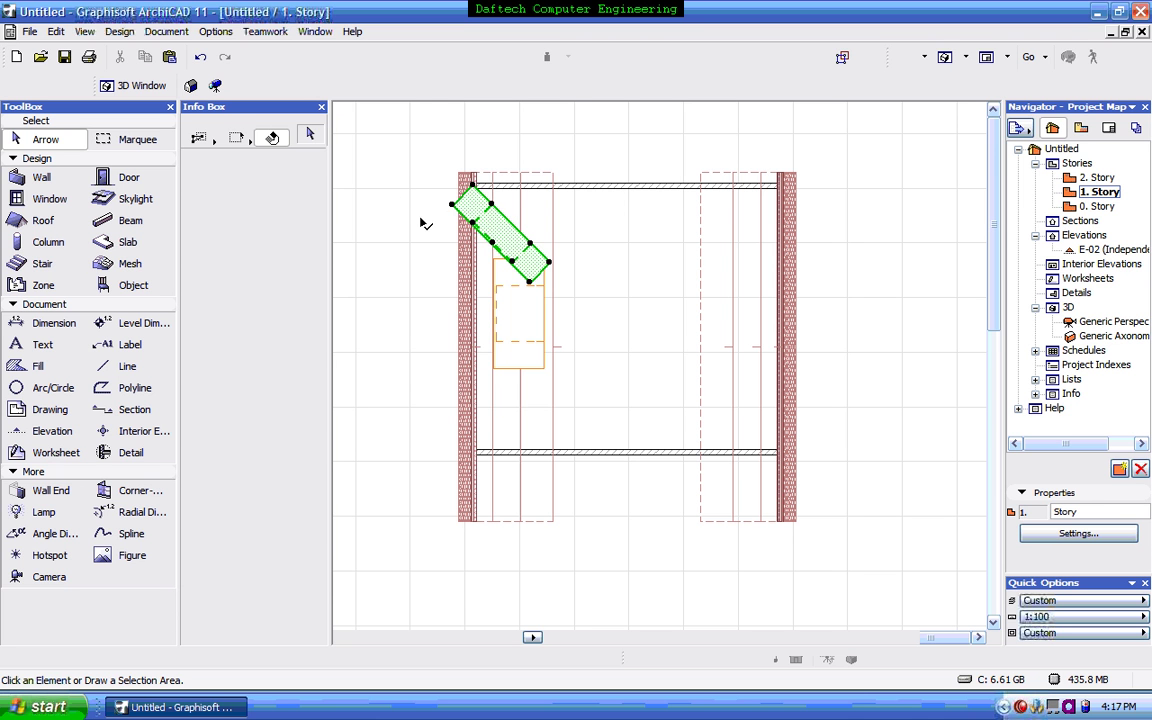
left_click(420, 218)
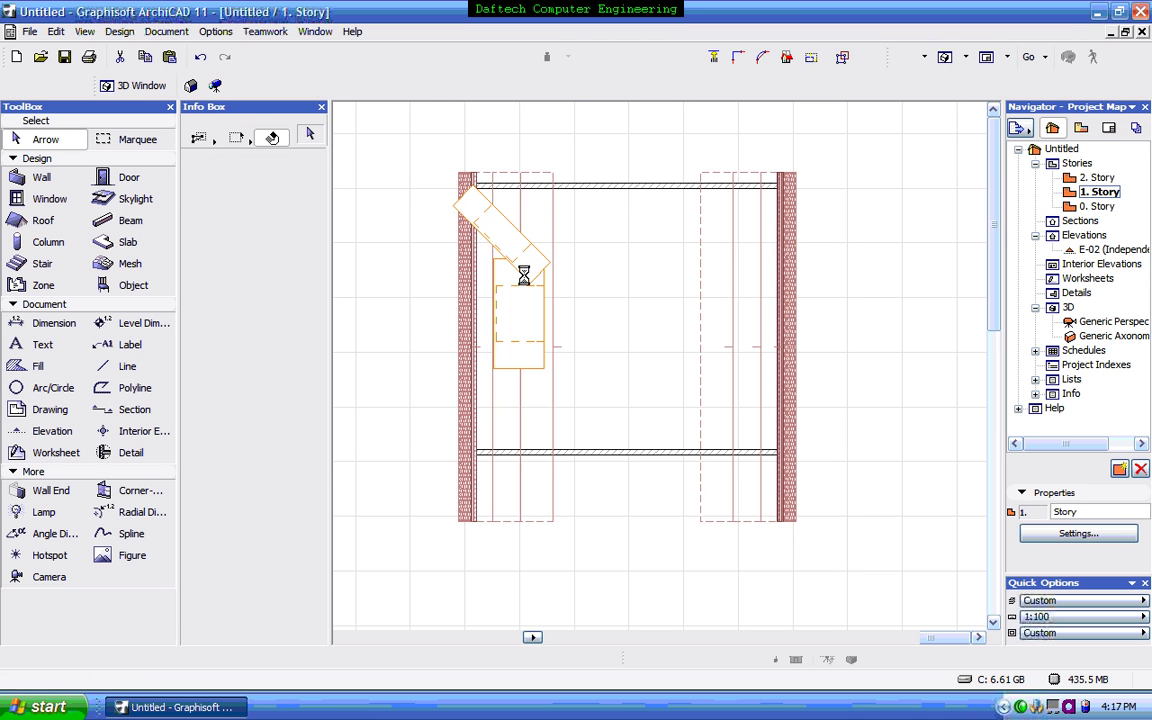
scroll(522, 285, "up", 2)
scroll(565, 255, "down", 2)
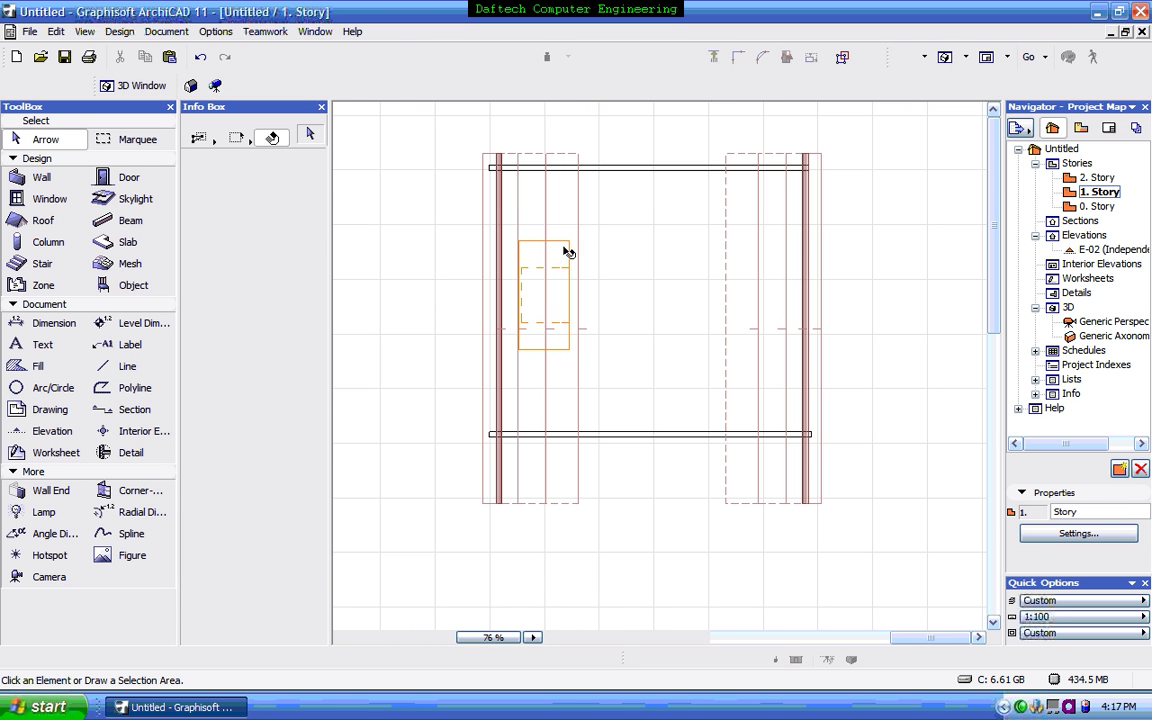
Show the building in 3D and examine the curved roof from several sides to check for the dormer
left_click(568, 242)
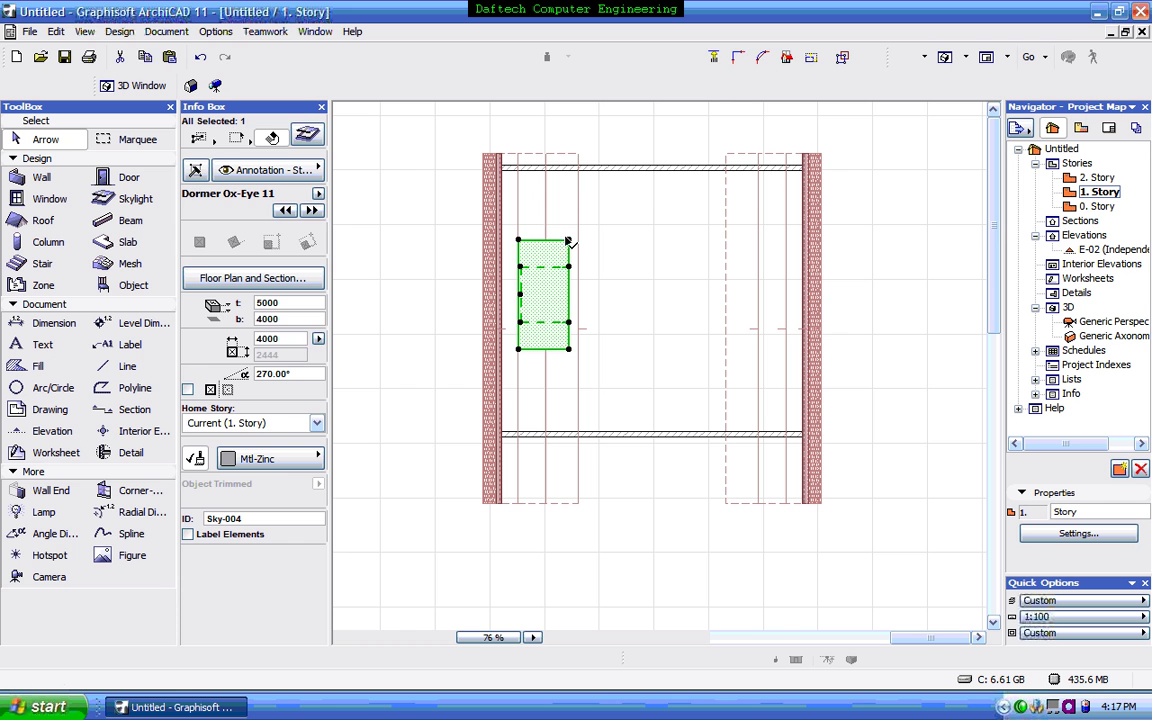
left_click(396, 230)
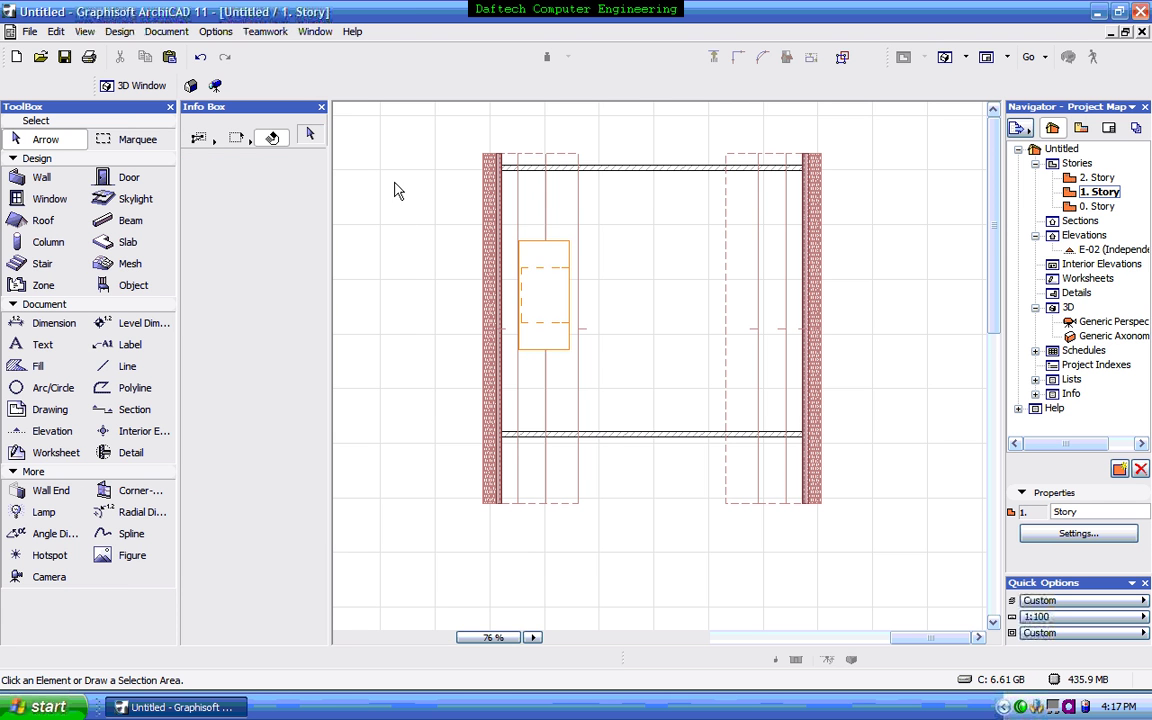
right_click(397, 182)
left_click(480, 417)
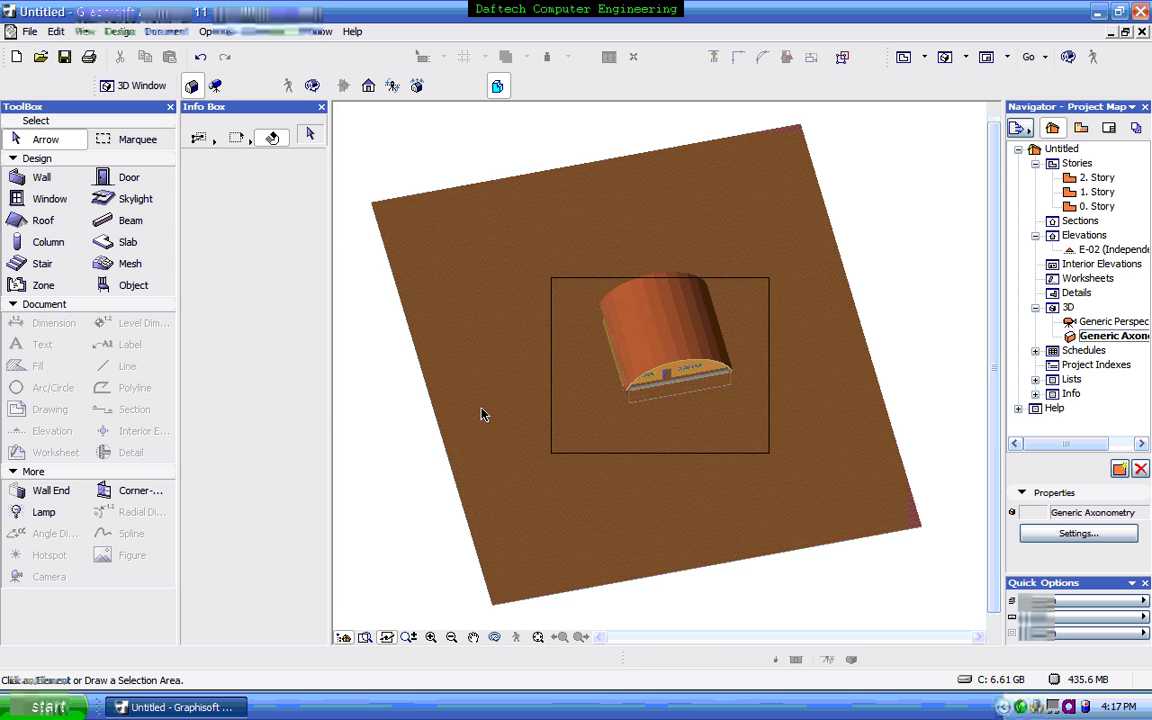
middle_click_drag(542, 392, 500, 388, "shift")
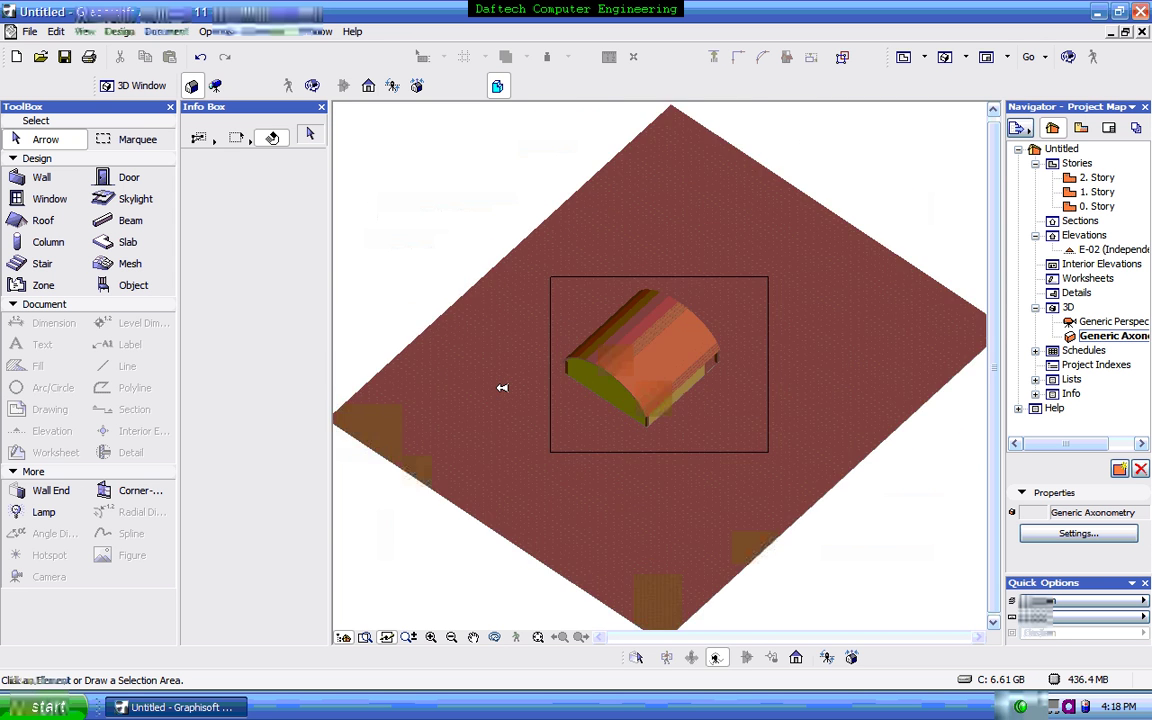
mouse_move(501, 388)
left_mouse_down()
mouse_move(467, 388)
mouse_move(591, 465)
mouse_move(476, 383)
mouse_move(438, 373)
left_mouse_up()
middle_click_drag(438, 373, 437, 376, "shift")
scroll(667, 320, "up", 1)
scroll(667, 320, "up", 1)
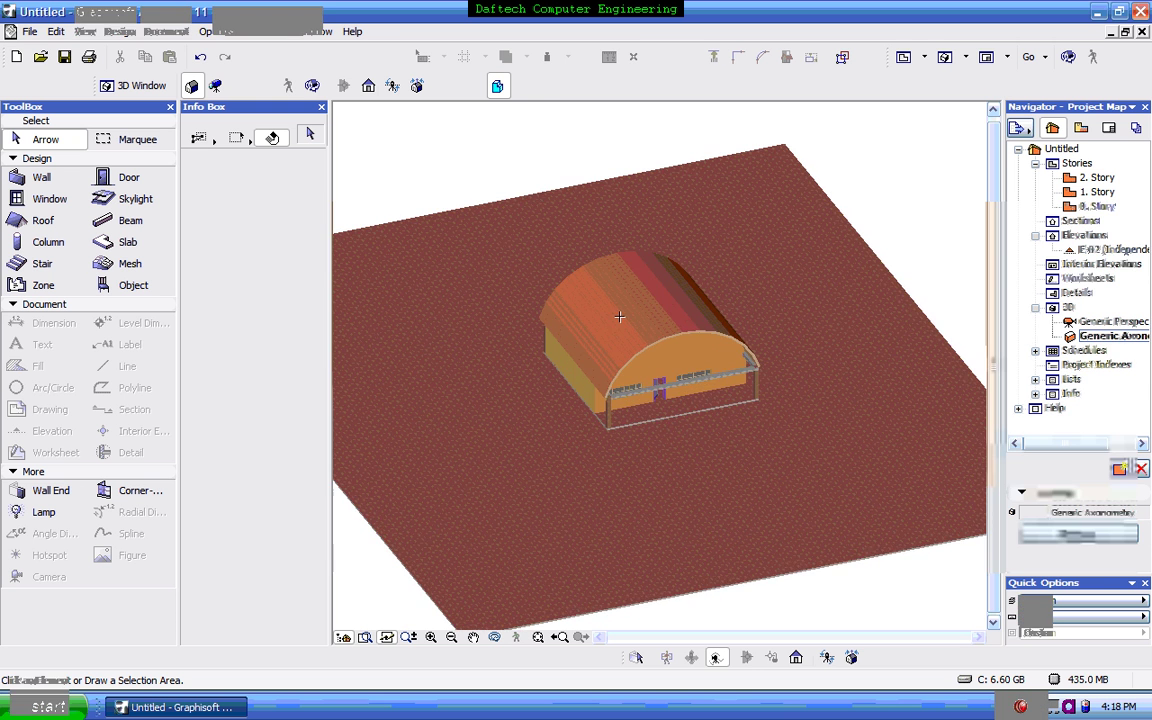
scroll(615, 316, "up", 1)
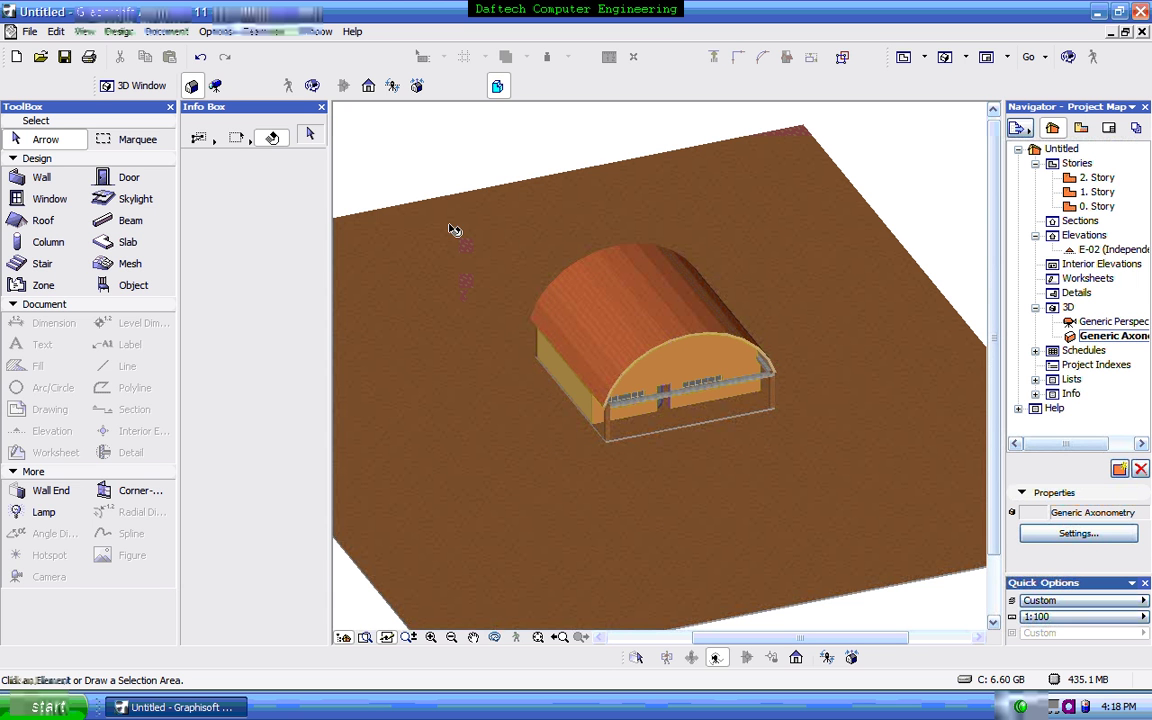
Return to the 1. Story floor plan and set the Ox-Eye dormer's elevation to the current story to 4000
right_click(411, 176)
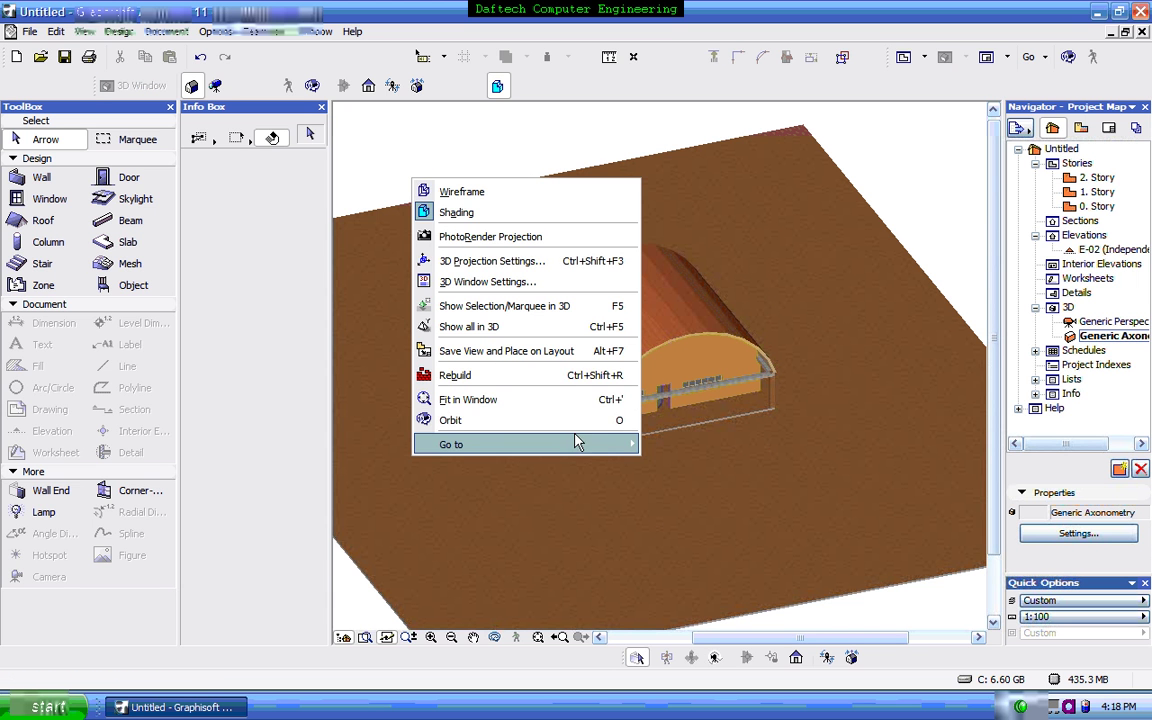
mouse_move(586, 443)
left_click(664, 448)
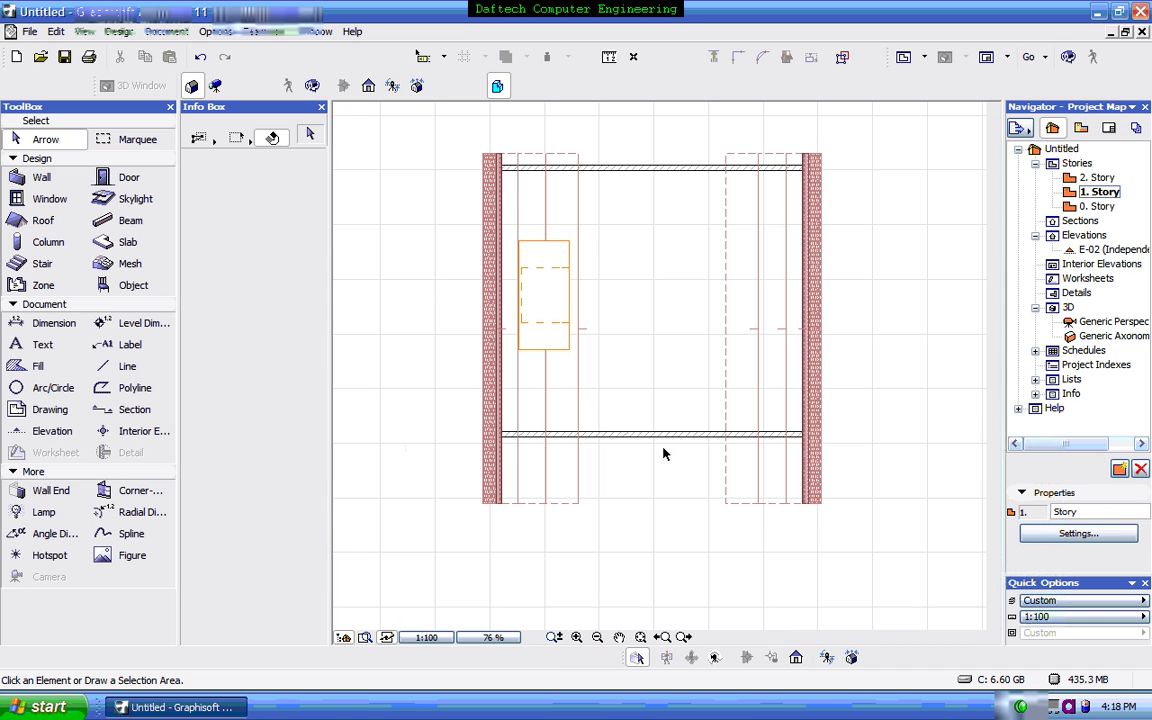
left_click(566, 246)
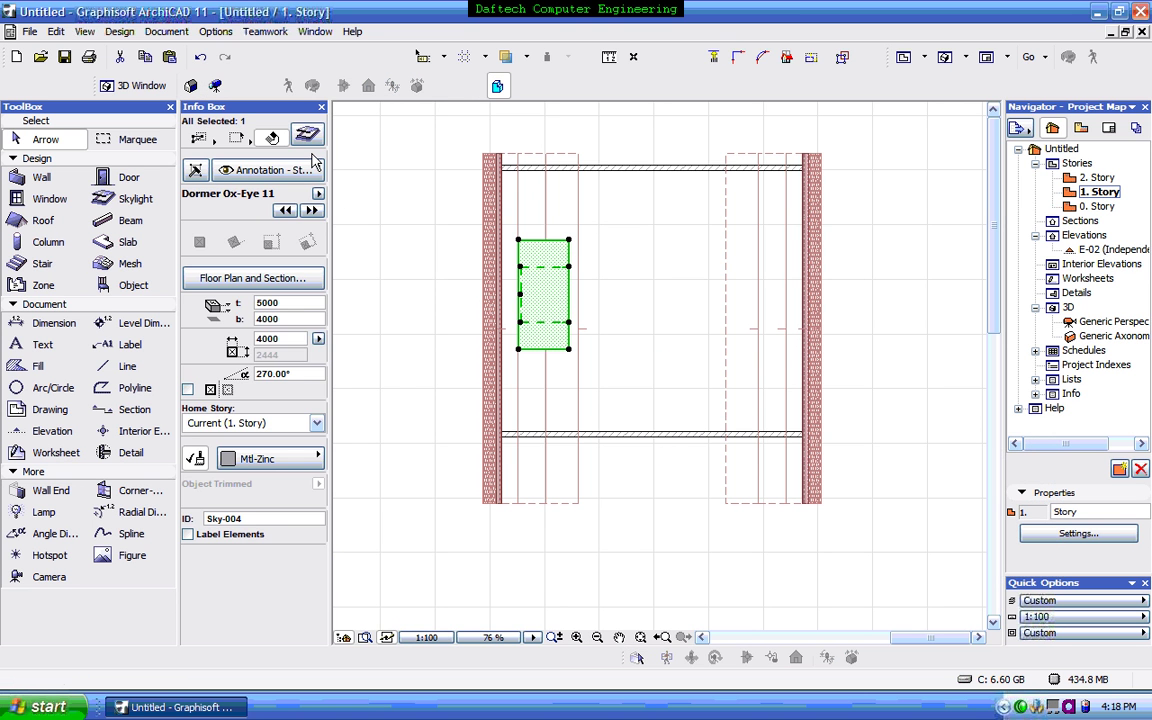
left_click(310, 138)
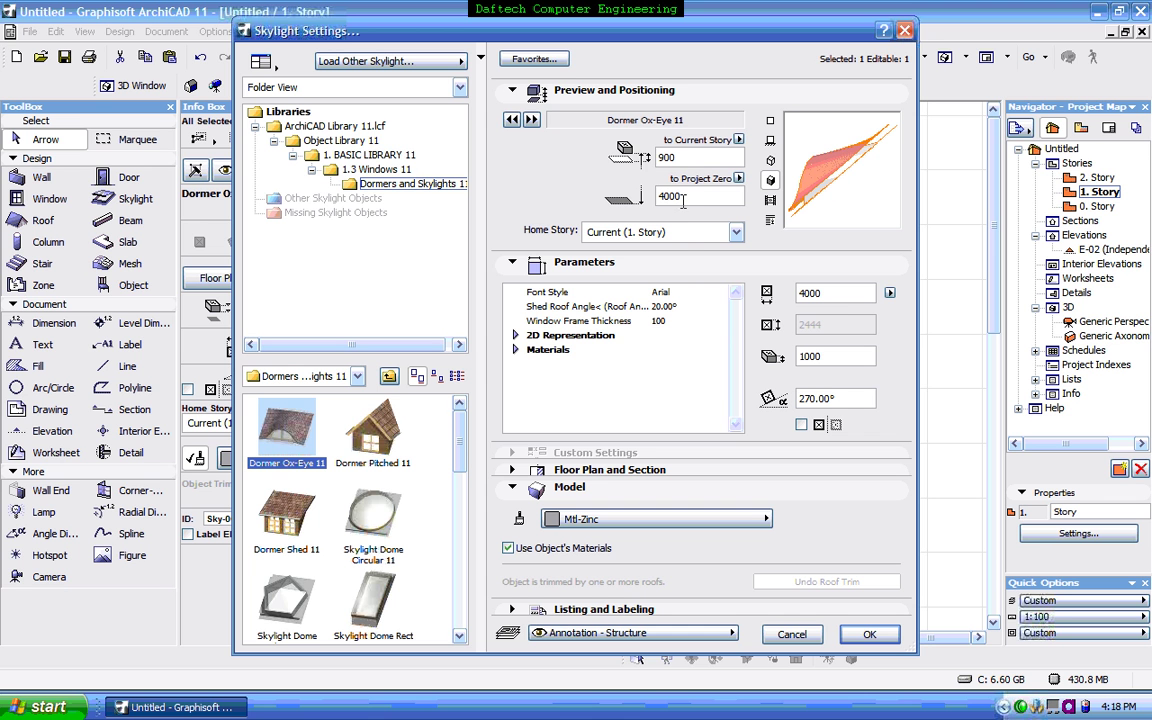
double_click(665, 157)
type("4000")
left_click(866, 636)
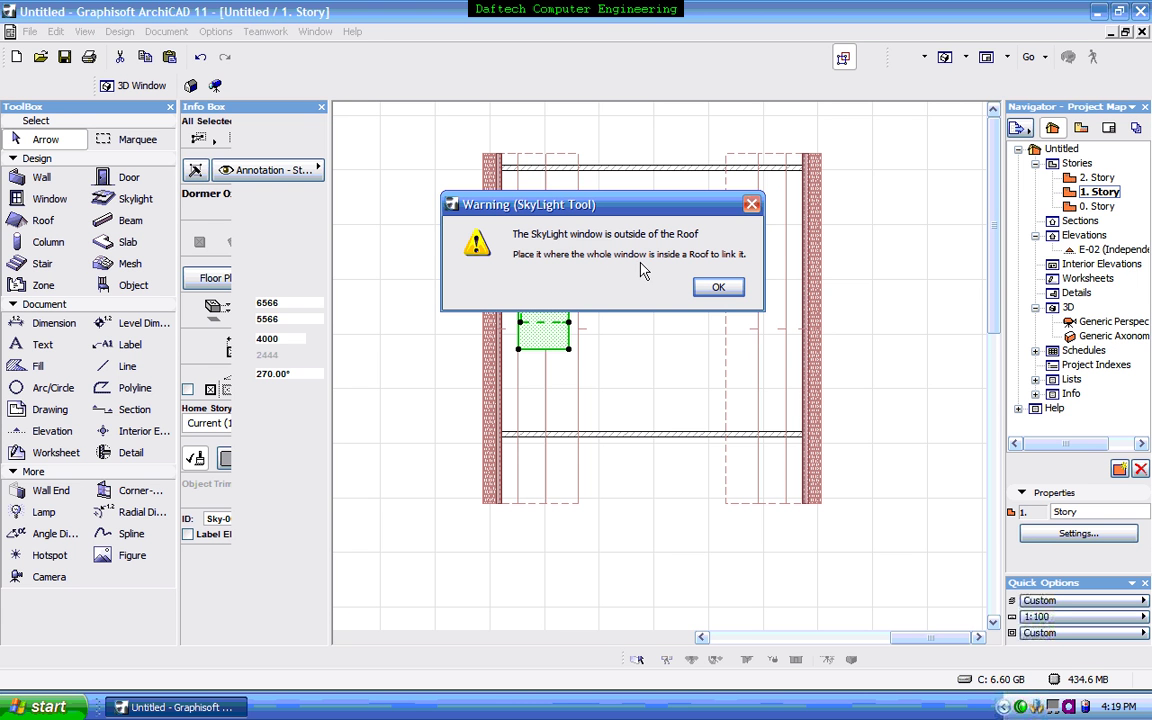
left_click(715, 287)
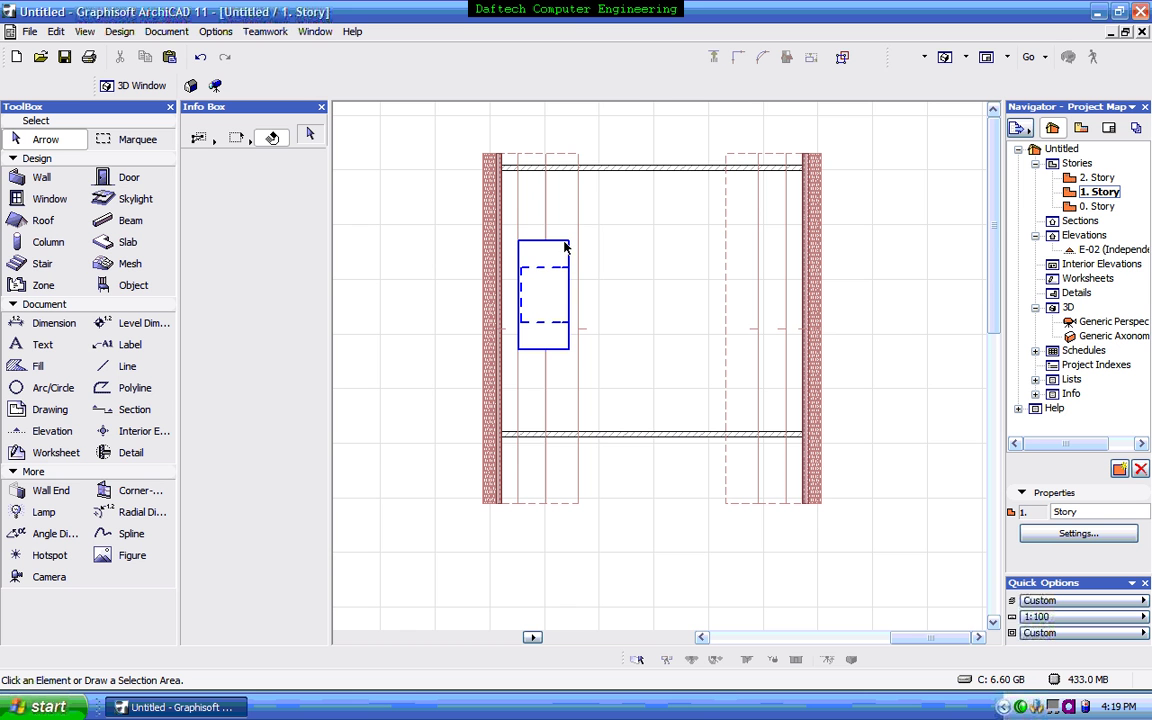
Show the whole building in 3D and orbit to a front view to examine the dormer's height relative to the curved roof
right_click(385, 183)
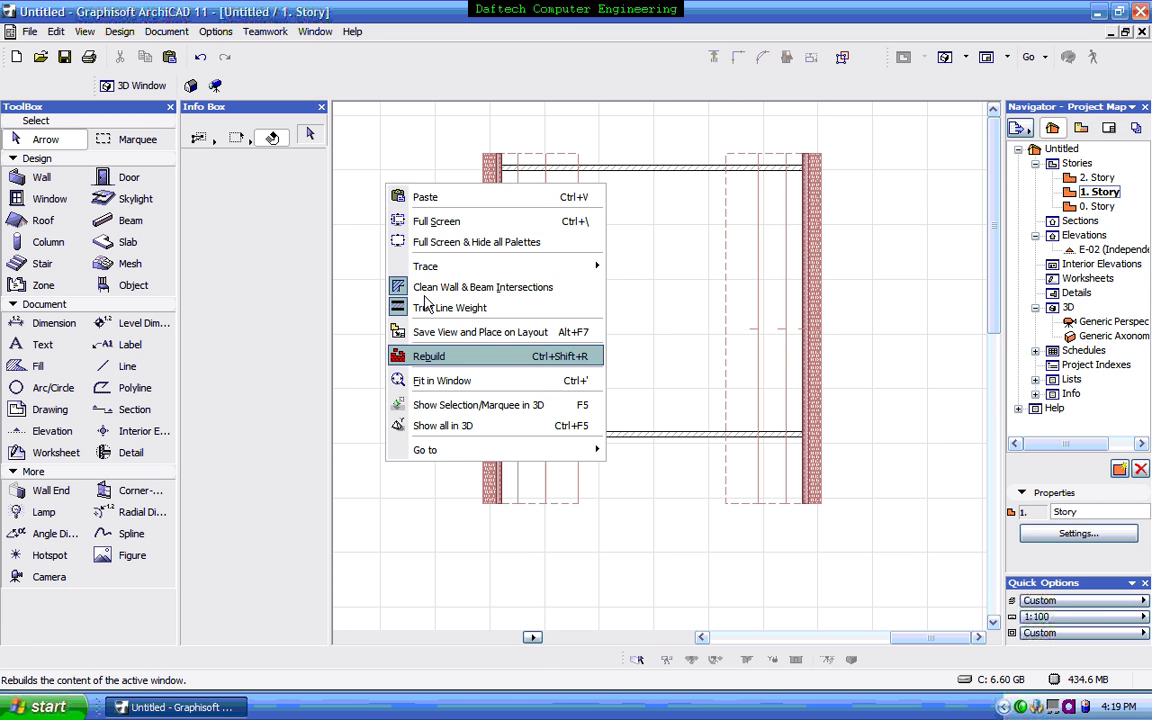
left_click(446, 425)
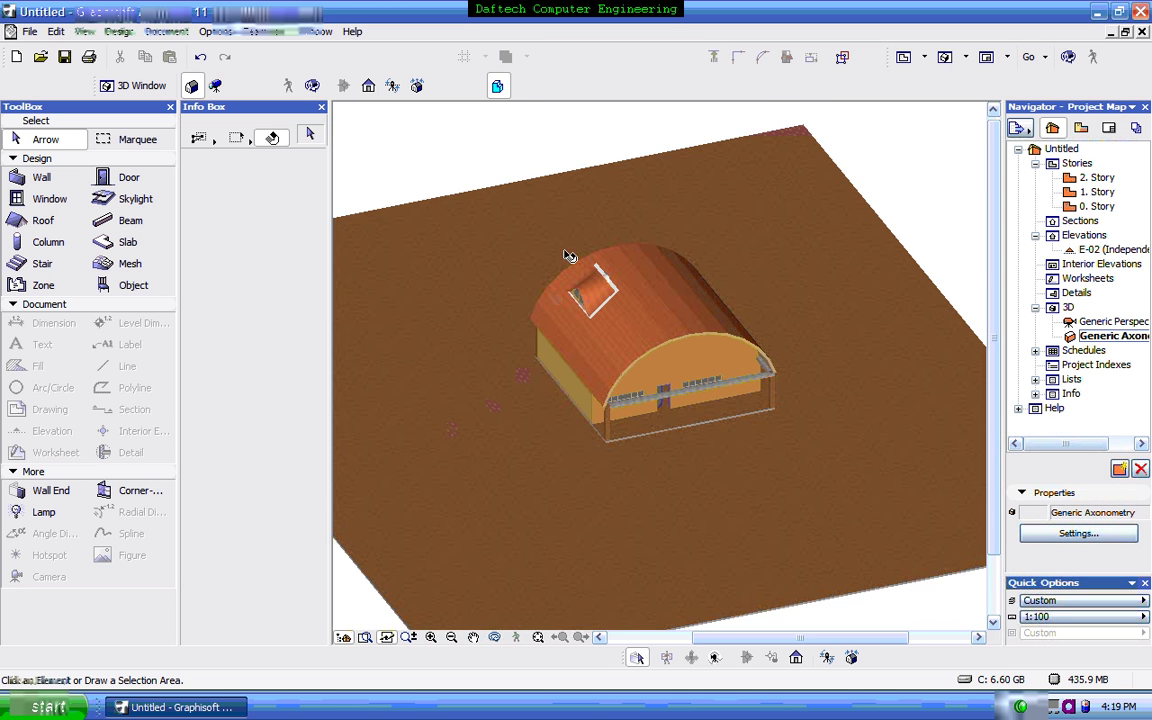
scroll(566, 257, "up", 1)
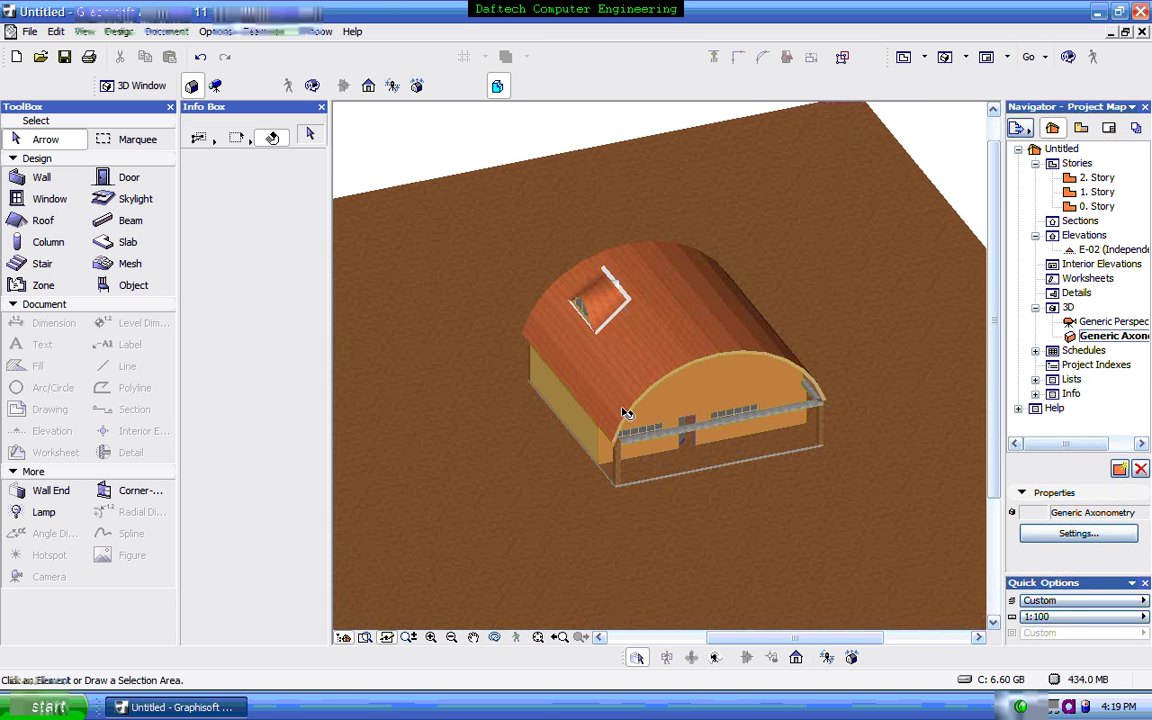
left_click(716, 660)
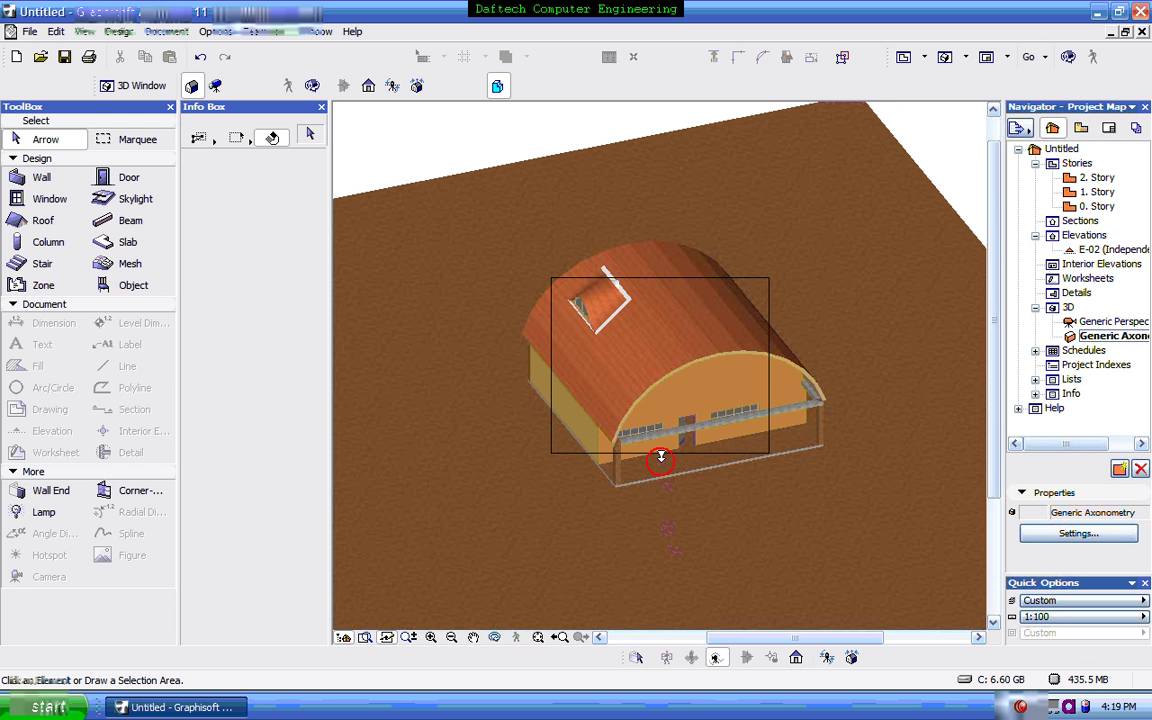
left_click_drag(661, 462, 661, 470)
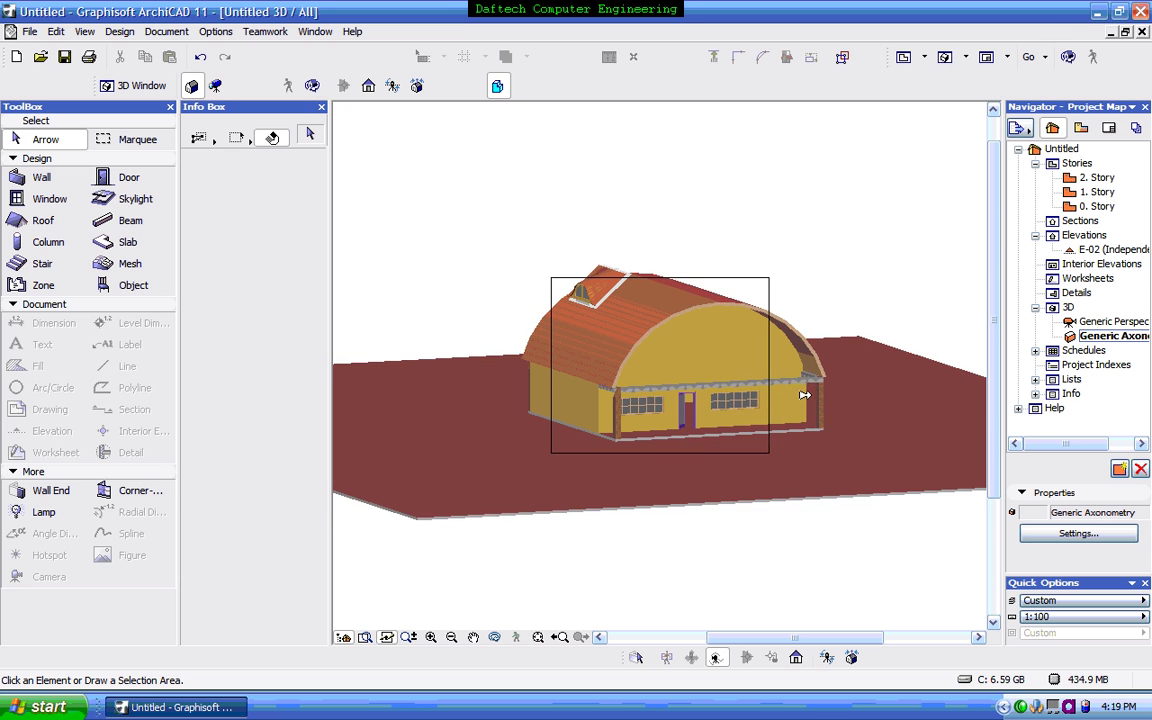
left_click_drag(805, 395, 746, 377)
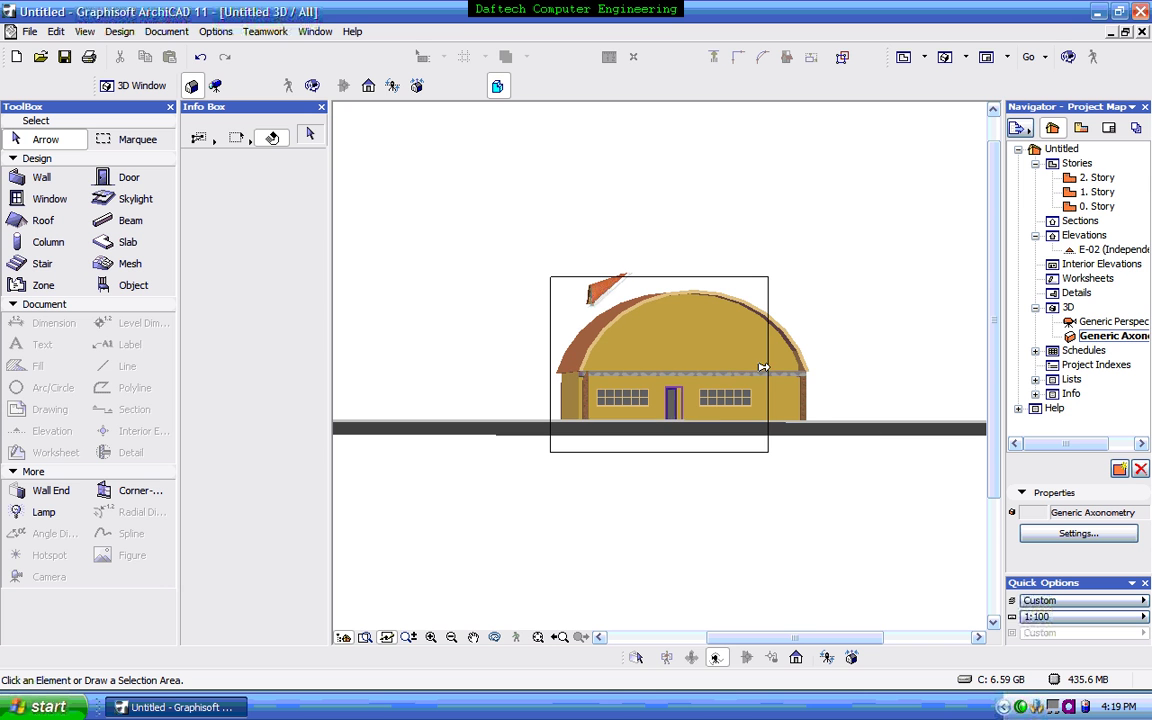
middle_click_drag(767, 365, 768, 344, "shift")
scroll(637, 285, "up", 5)
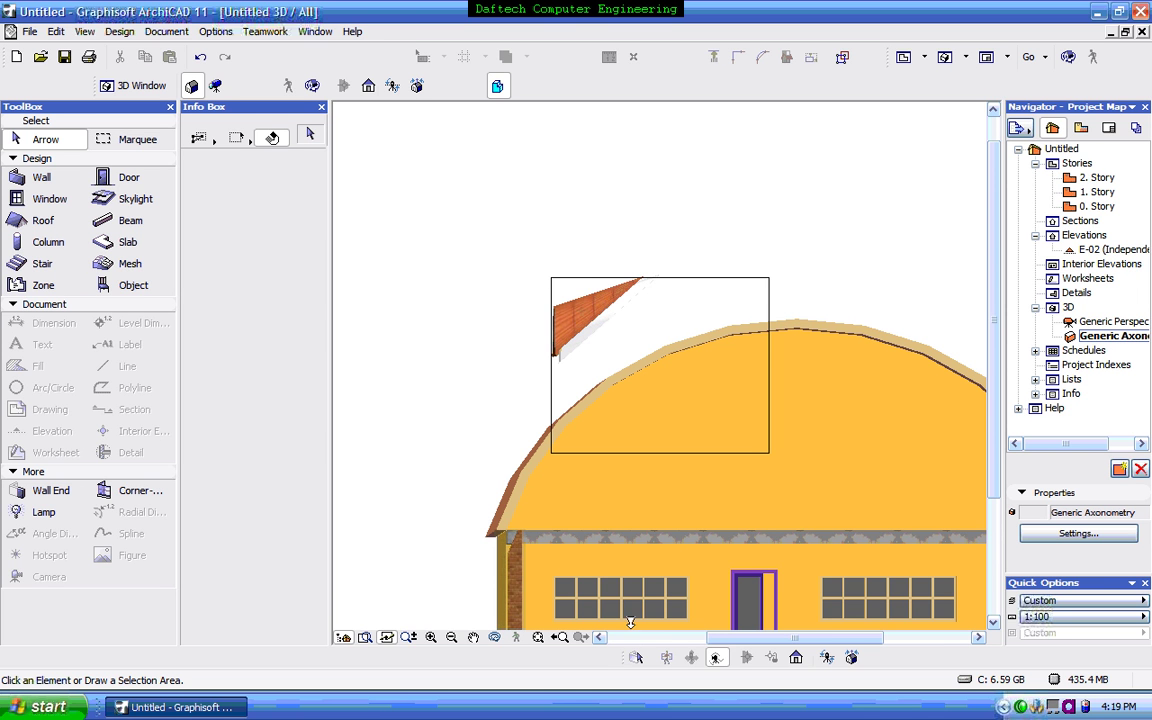
left_click(570, 592)
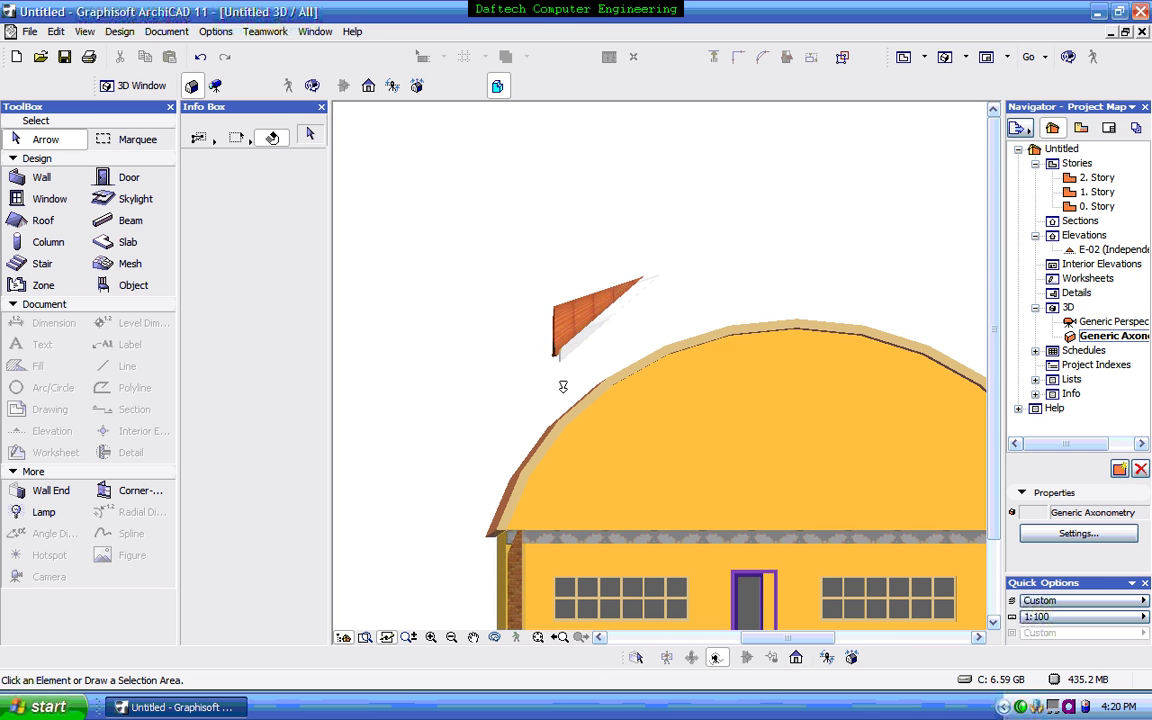
Lower the Ox-Eye dormer in two vertical moves onto the curved roof slope, to a base elevation of about 5449
left_click(585, 324)
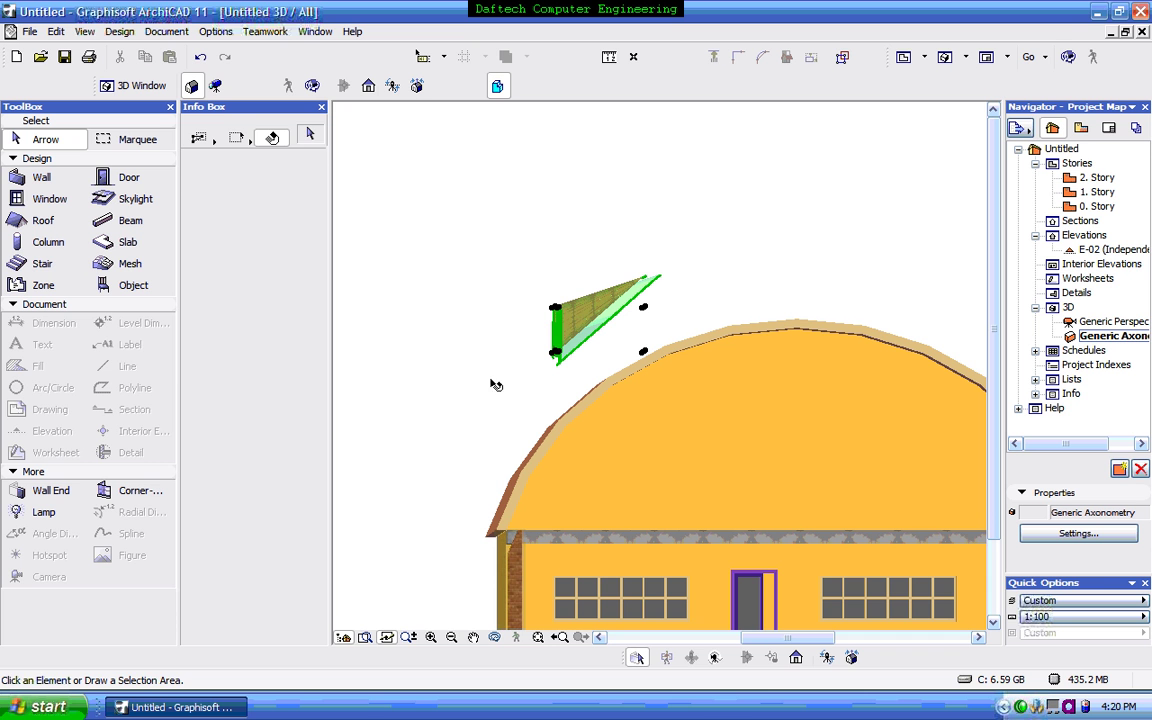
left_click(643, 311)
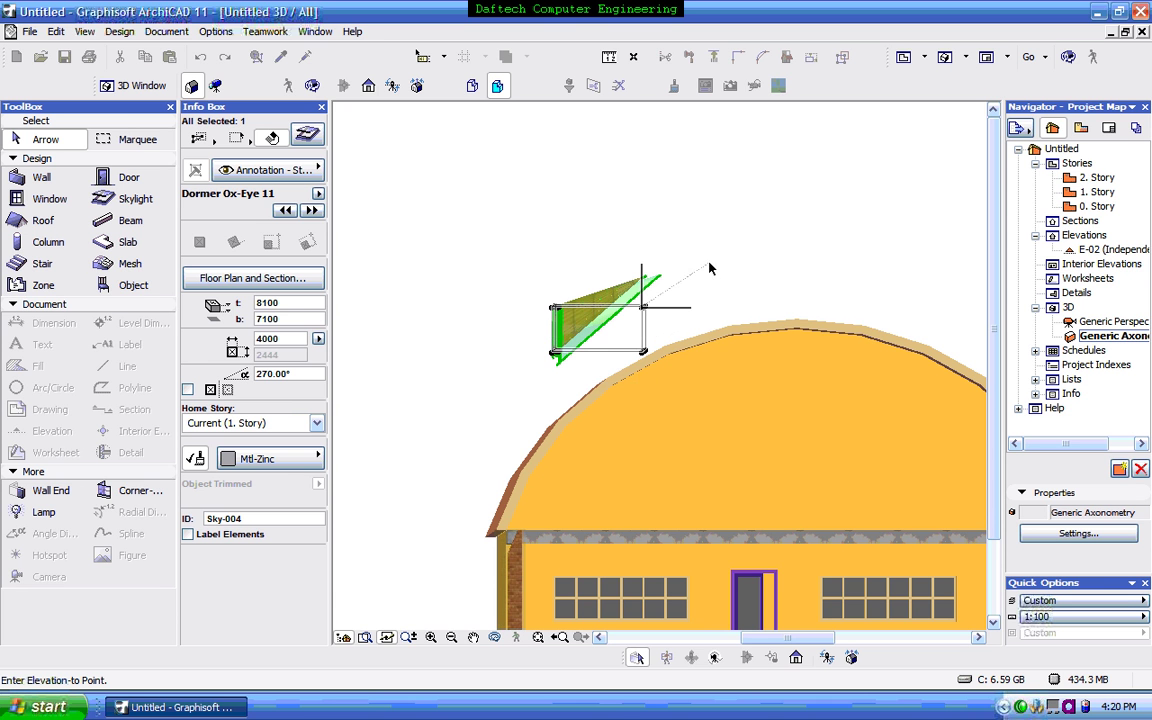
left_click(708, 318)
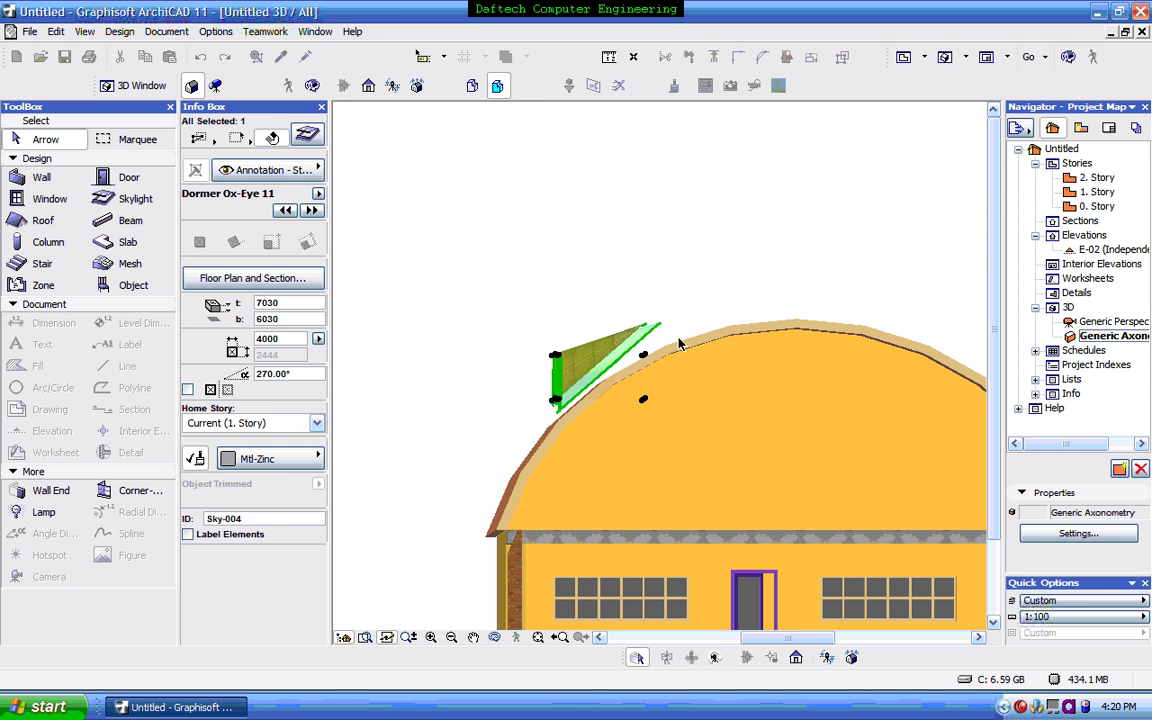
scroll(565, 350, "up", 2)
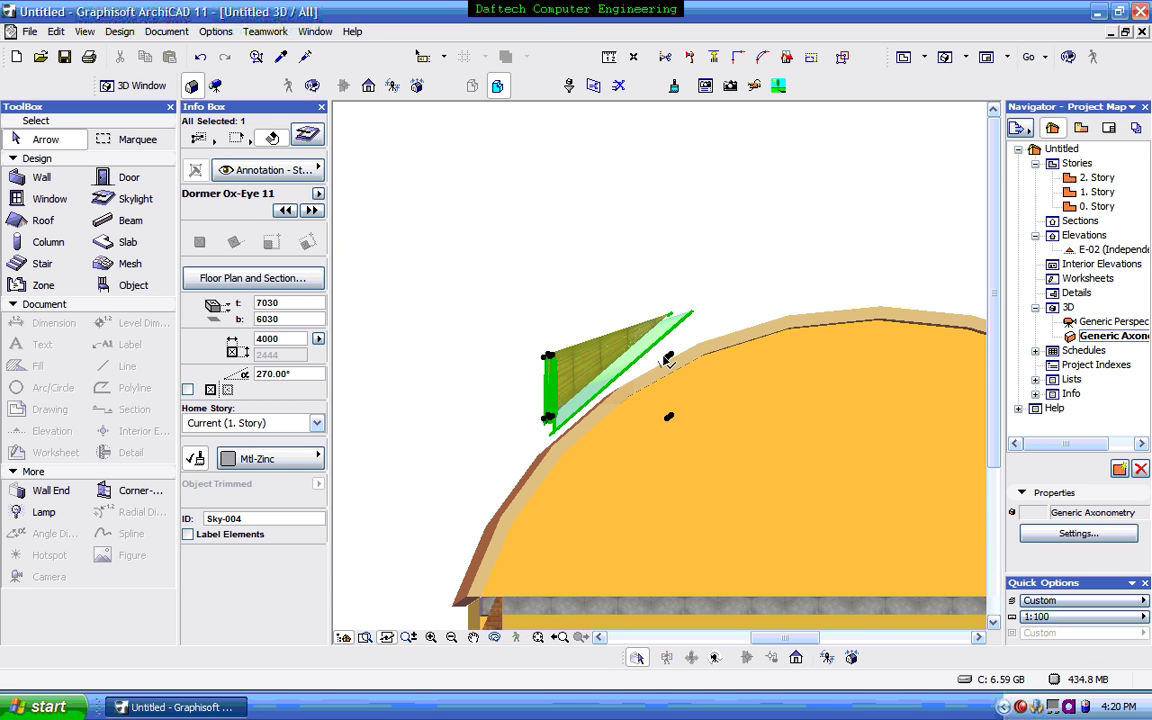
left_click(668, 360)
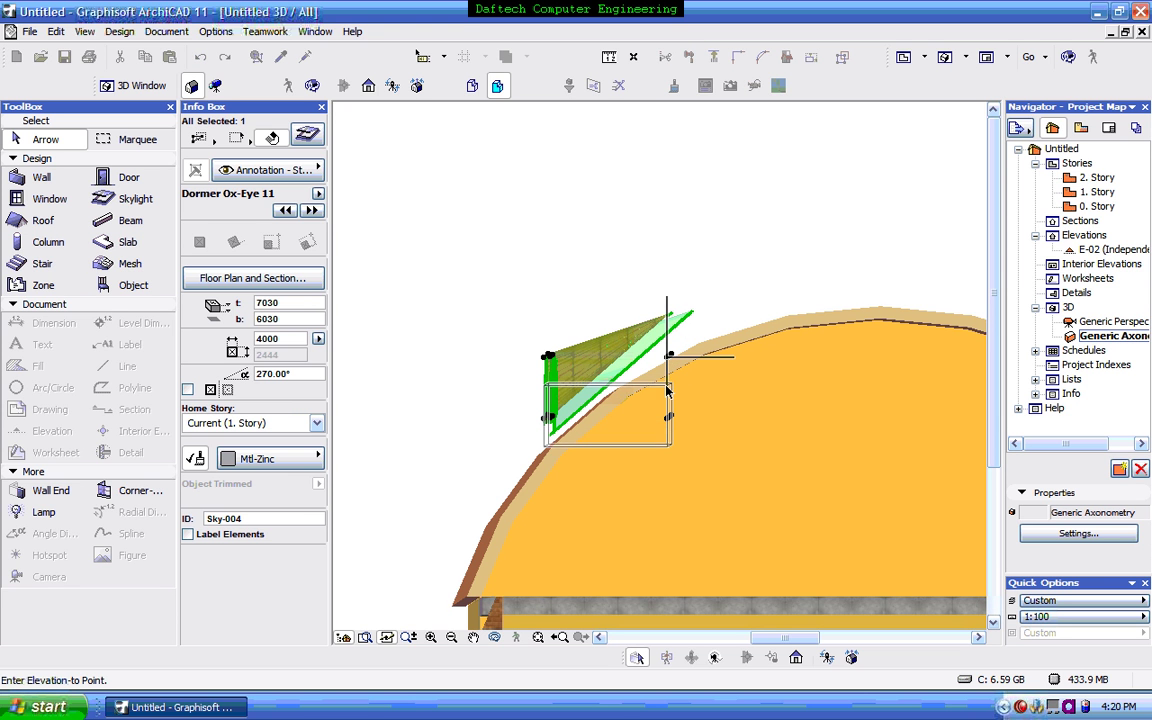
left_click(667, 394)
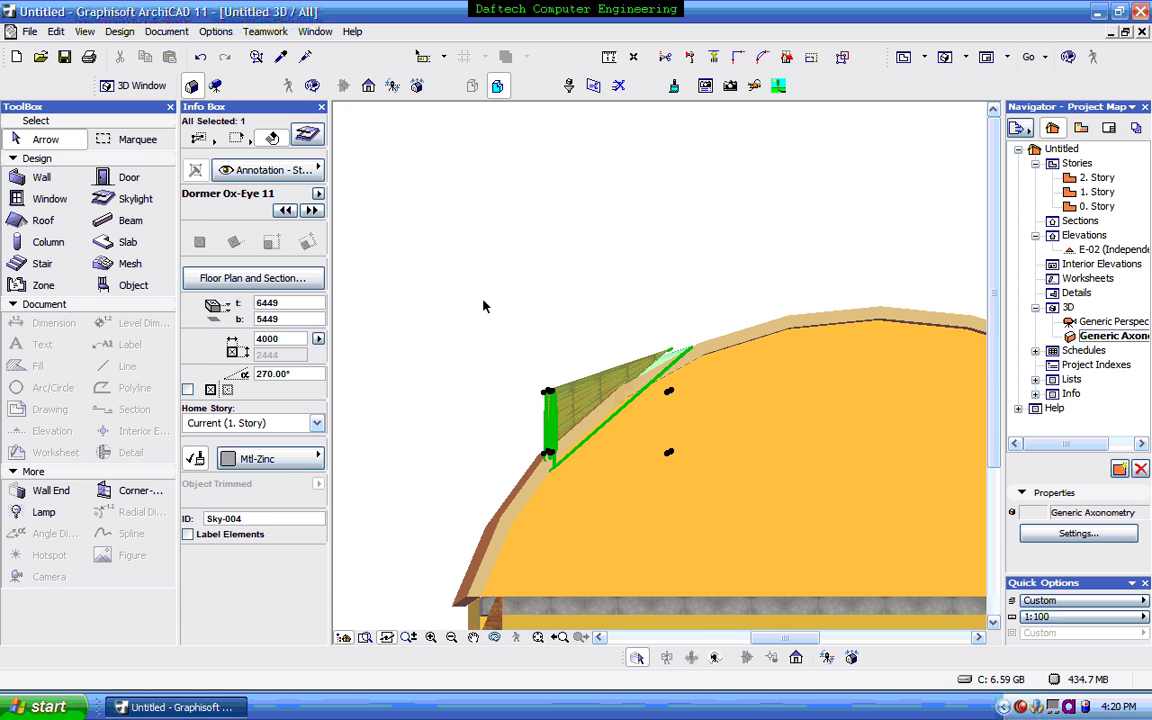
Examine the lowered dormer from the side and from above to check how it sits on the curved roof
scroll(499, 286, "down", 5)
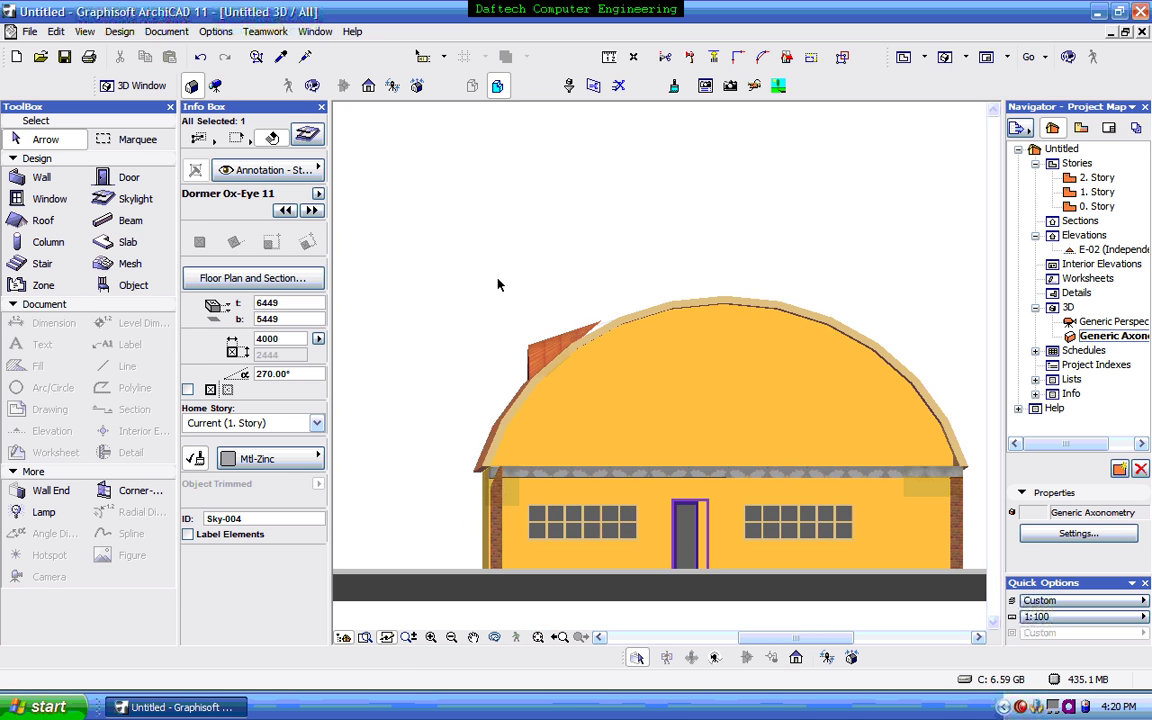
left_click(716, 658)
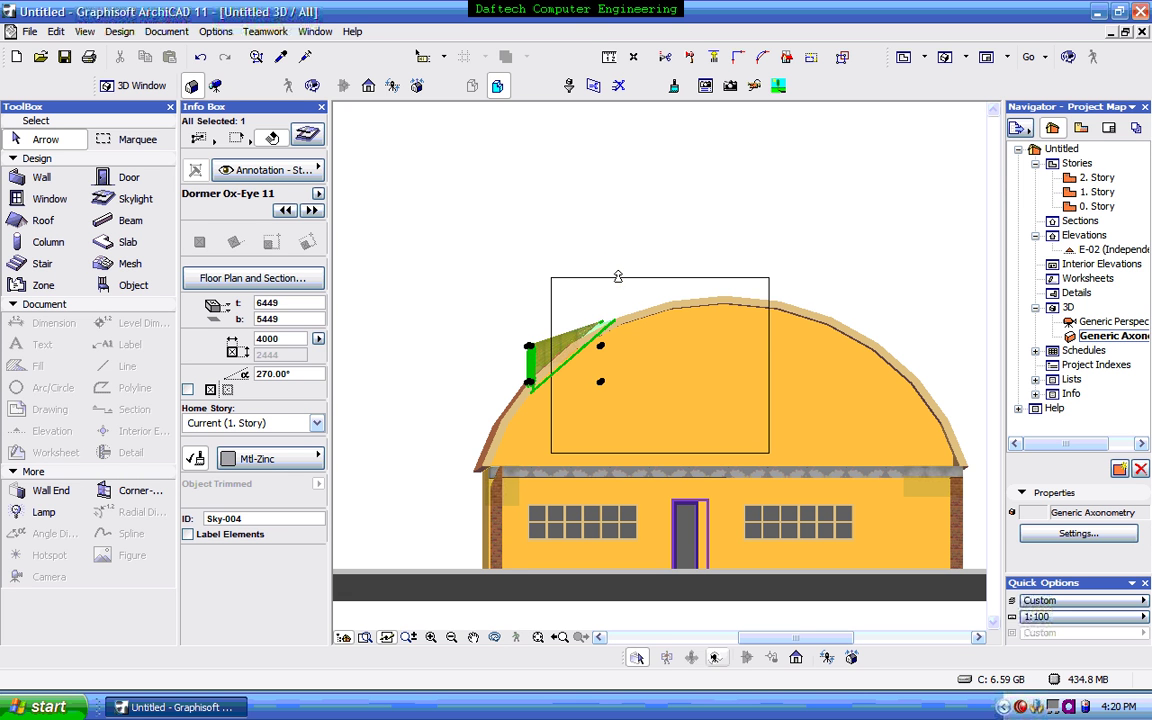
left_click_drag(618, 276, 561, 326)
left_click_drag(617, 273, 525, 383)
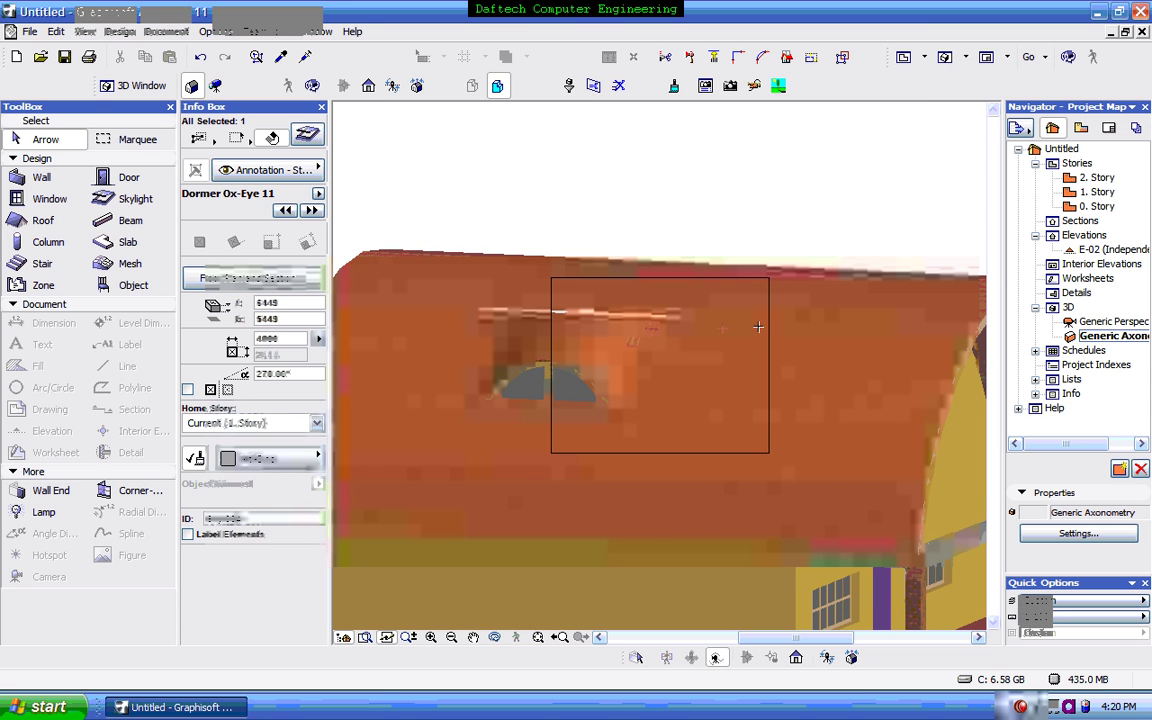
left_click_drag(758, 327, 794, 326)
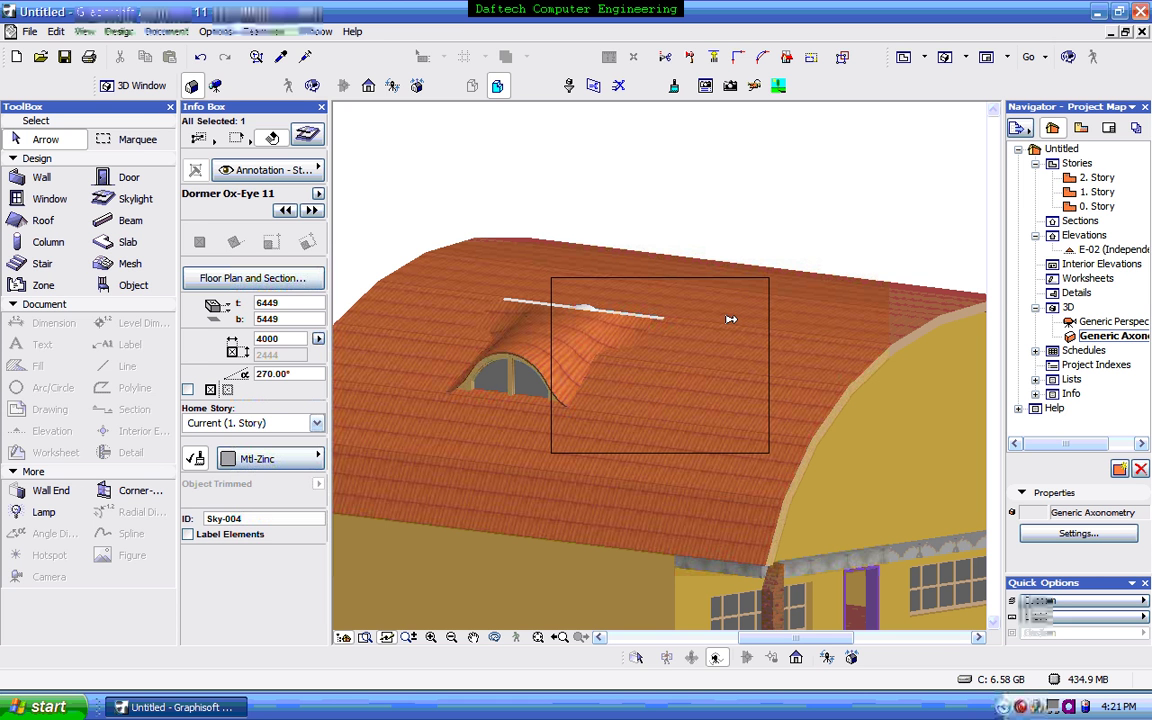
left_click_drag(790, 317, 606, 219)
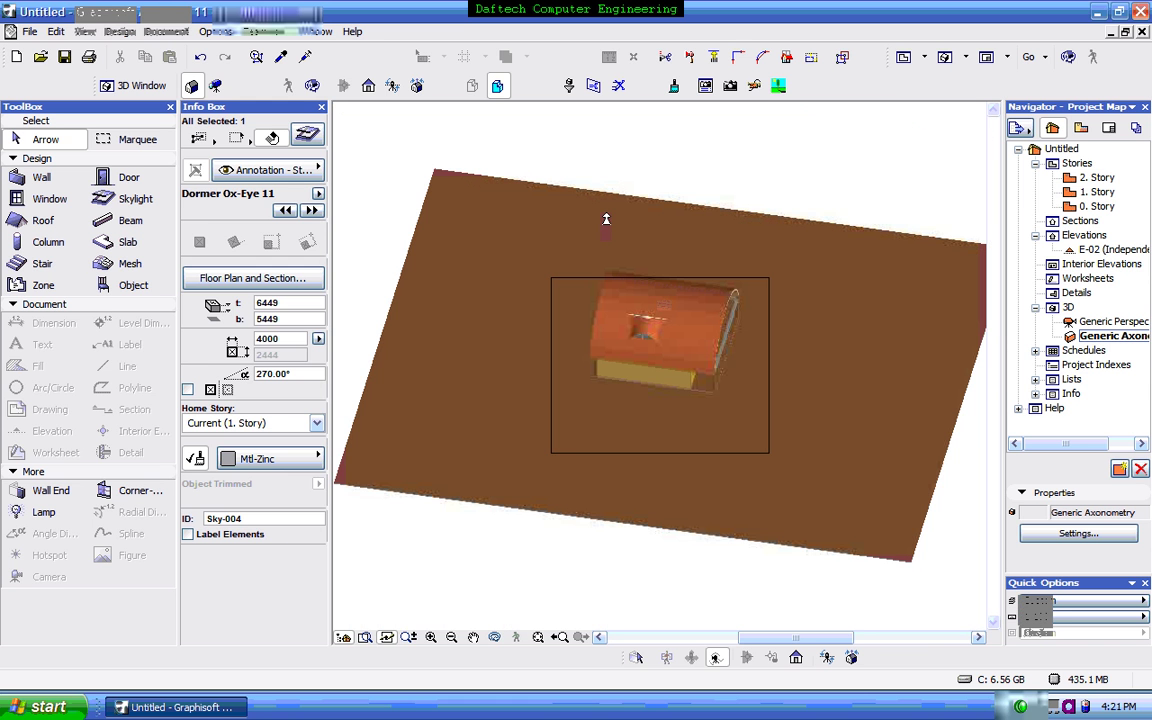
Switch to the 0. Story floor plan with the Stair tool active, and accept the default settings for Stair L-Shape 11
key("F2")
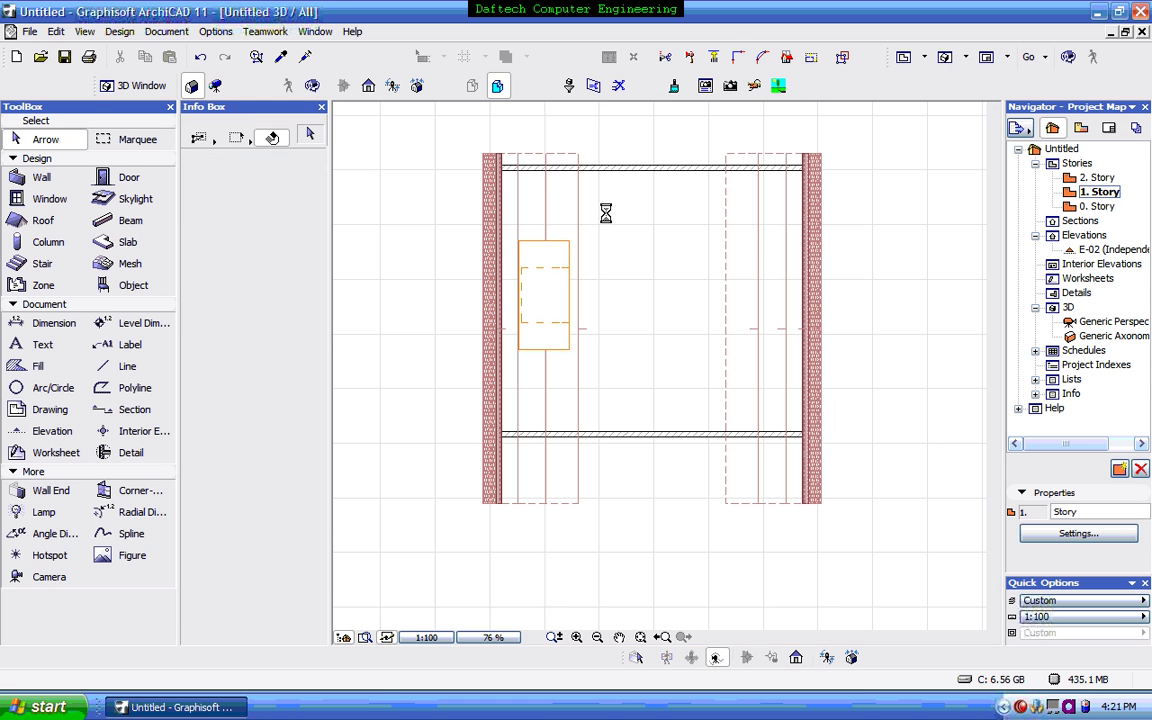
scroll(606, 245, "down", 2)
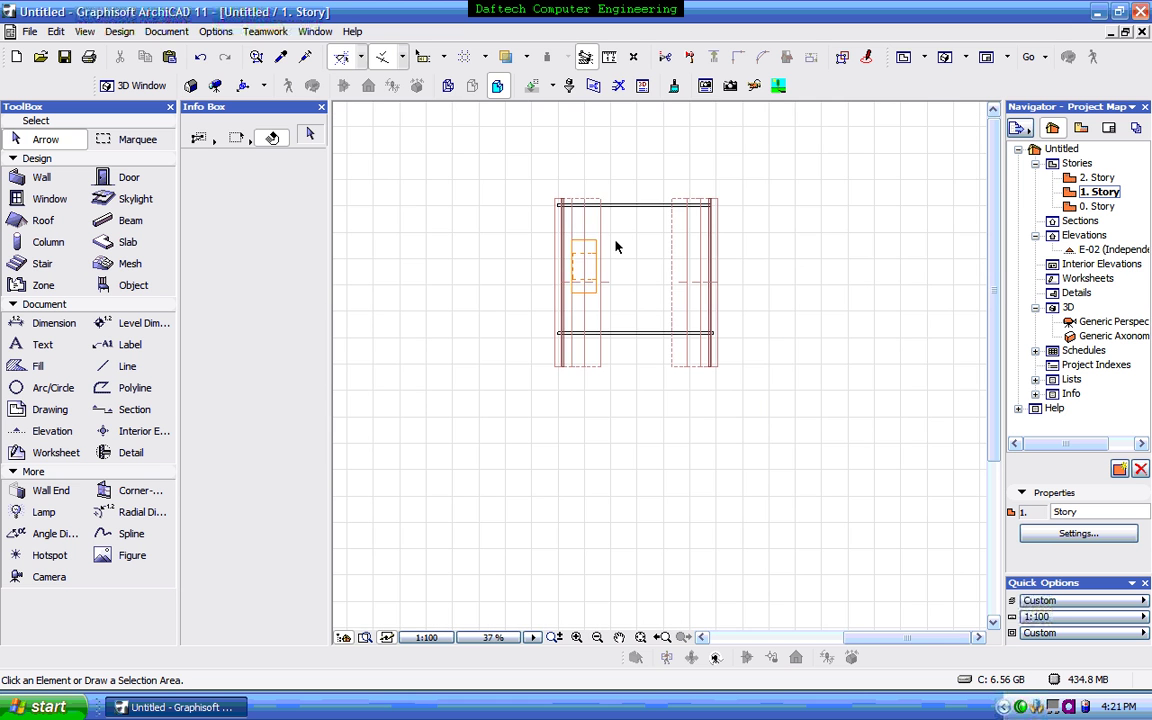
scroll(612, 184, "up", 2)
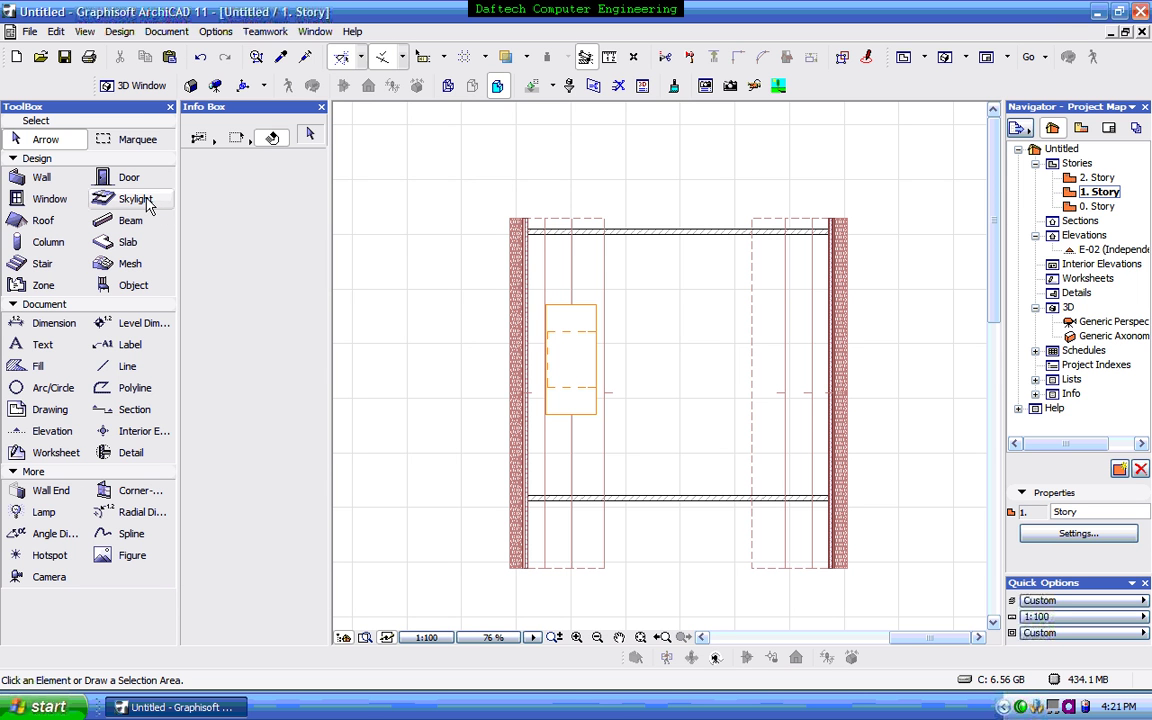
scroll(567, 236, "down", 2)
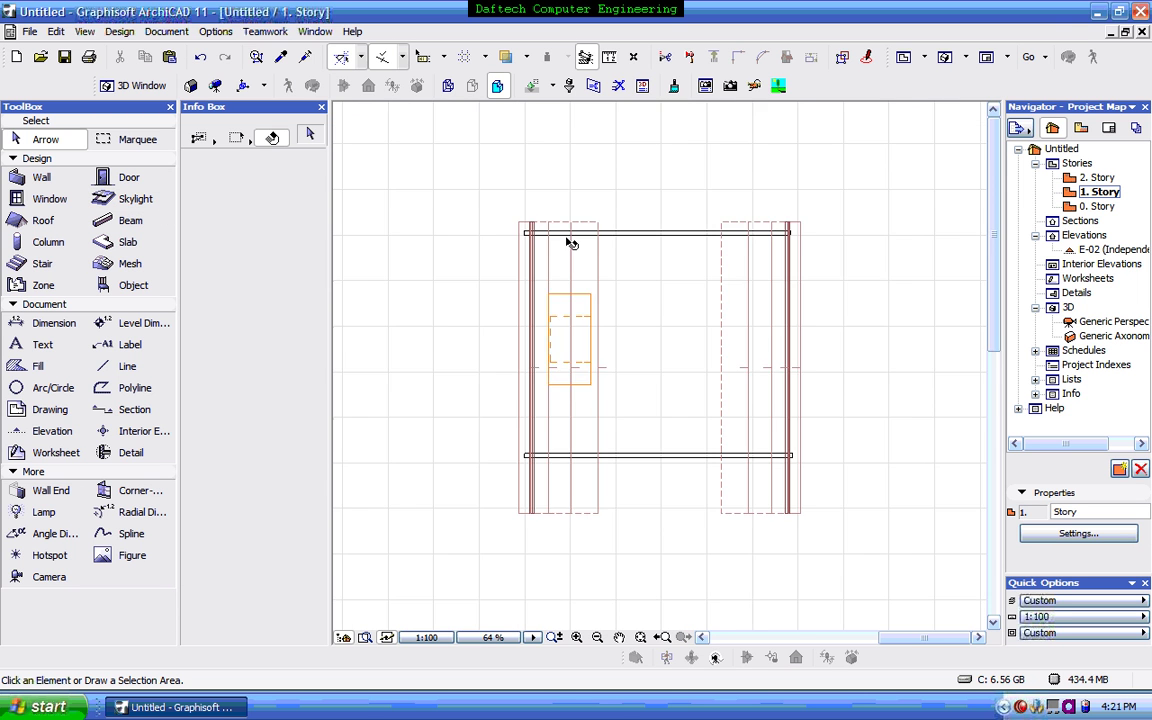
scroll(560, 332, "up", 3)
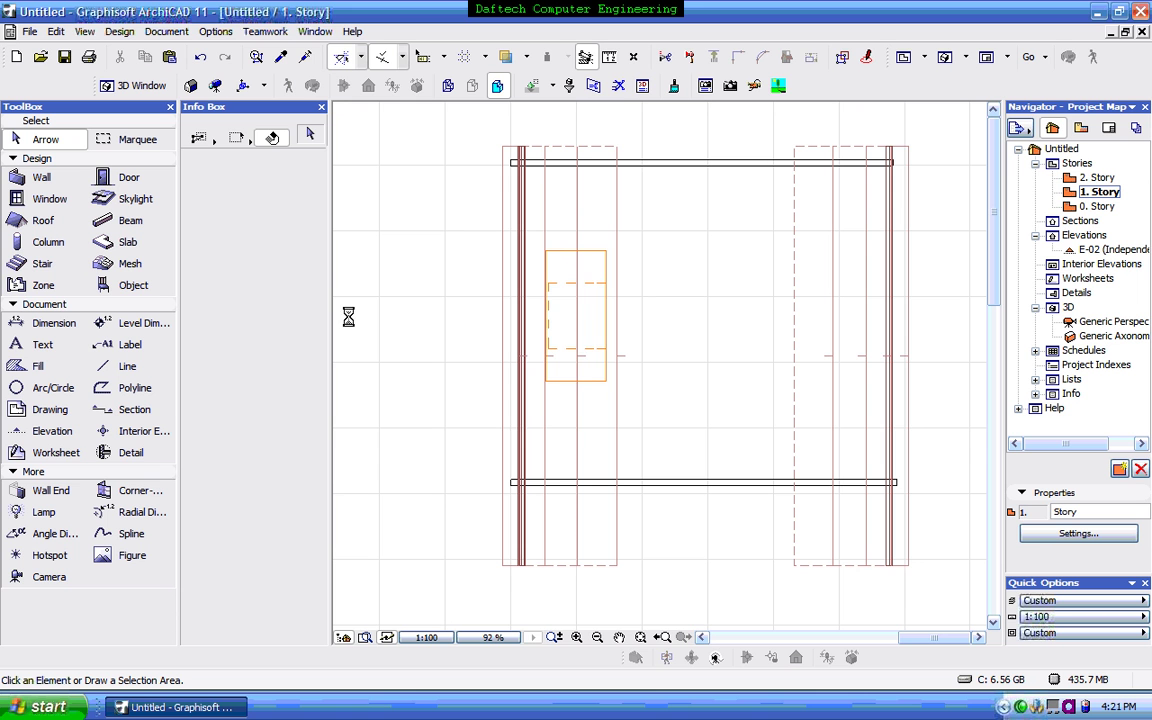
left_click(42, 265)
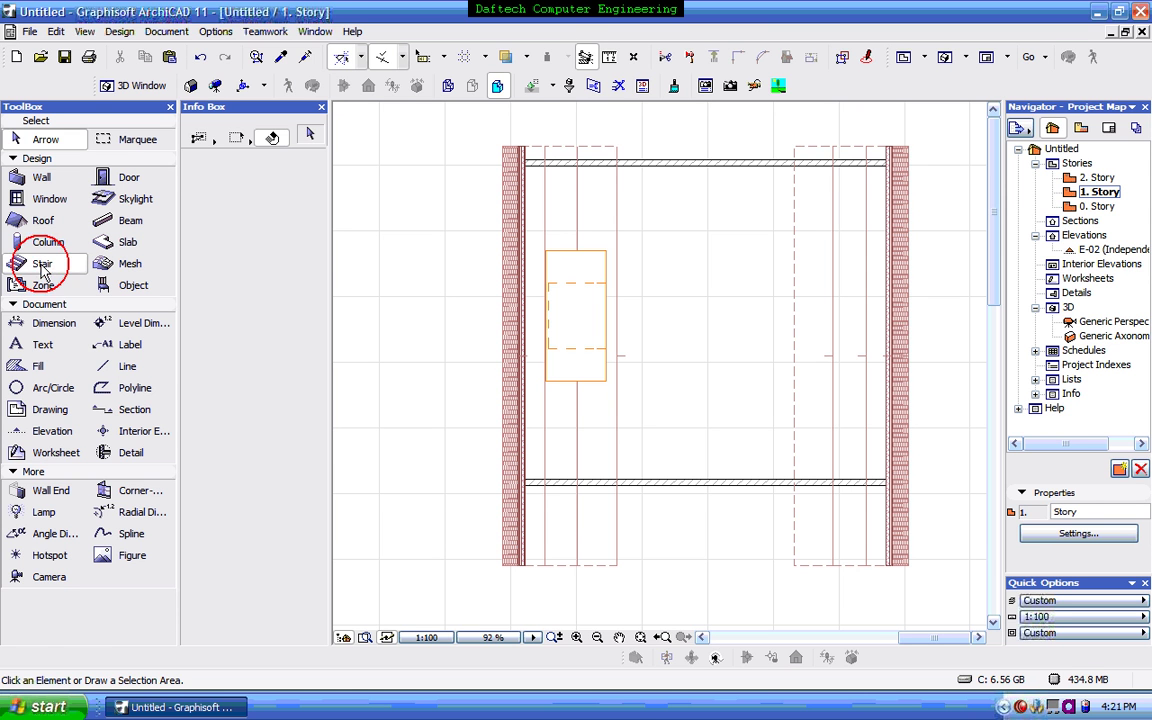
double_click(1097, 206)
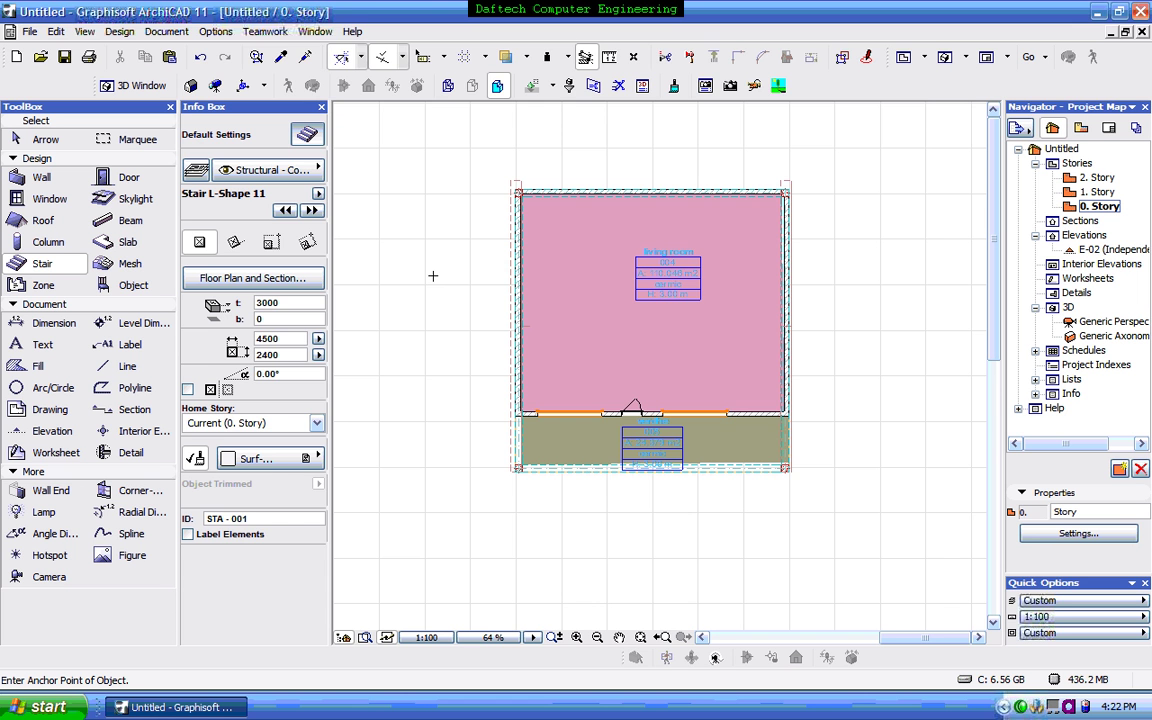
key("ctrl+t")
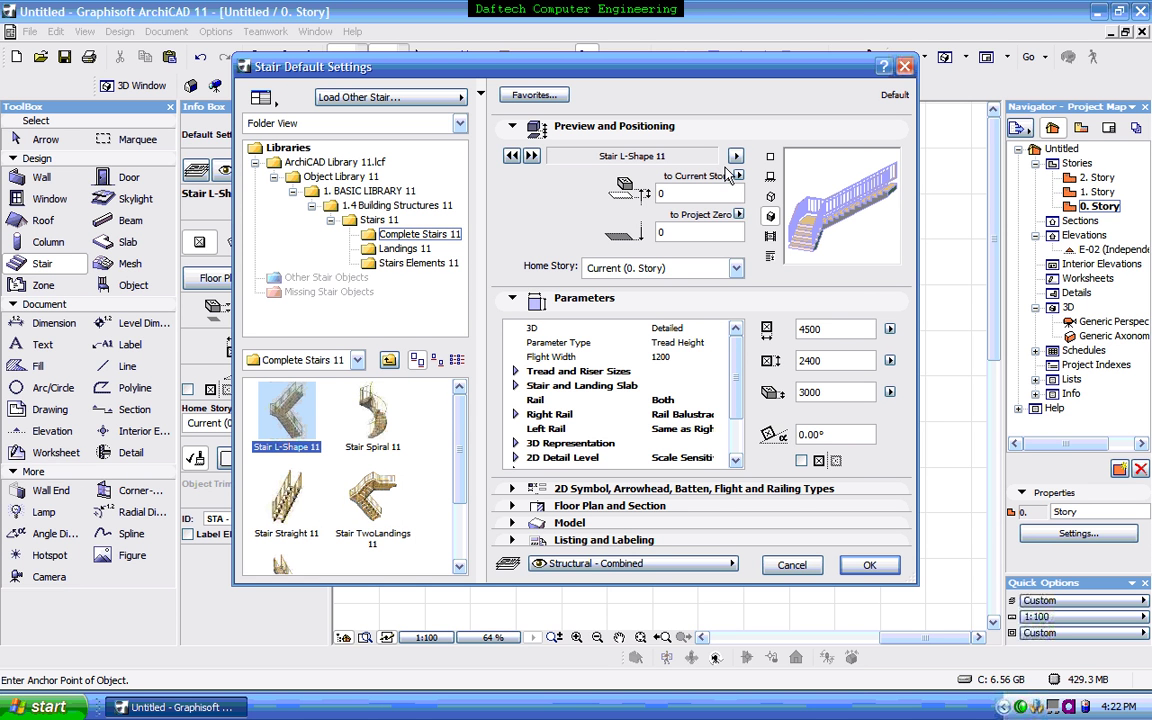
left_click(870, 565)
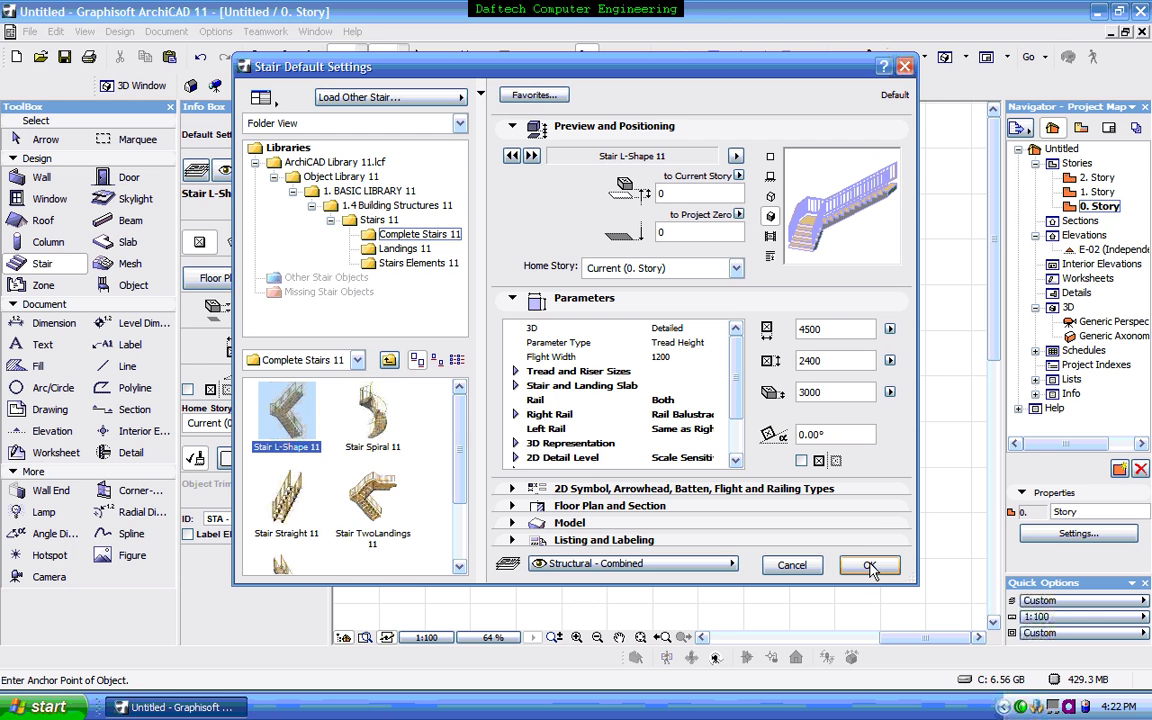